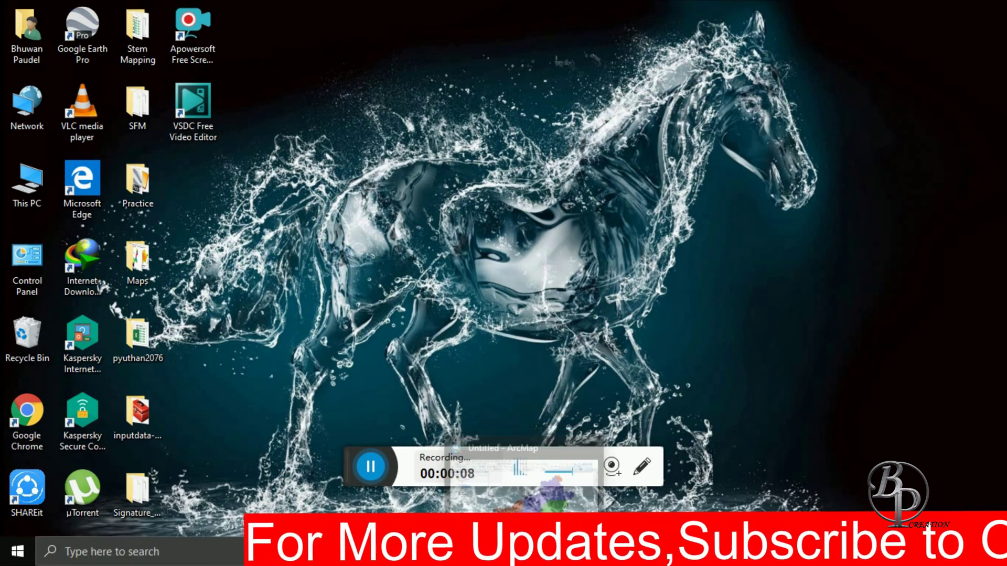
Bring ArcMap forward and switch on the ReclassifyAspect, Reclass_Slope and Reclasslulc layers.
{"action": "left_click", "coordinate": [555, 557]}
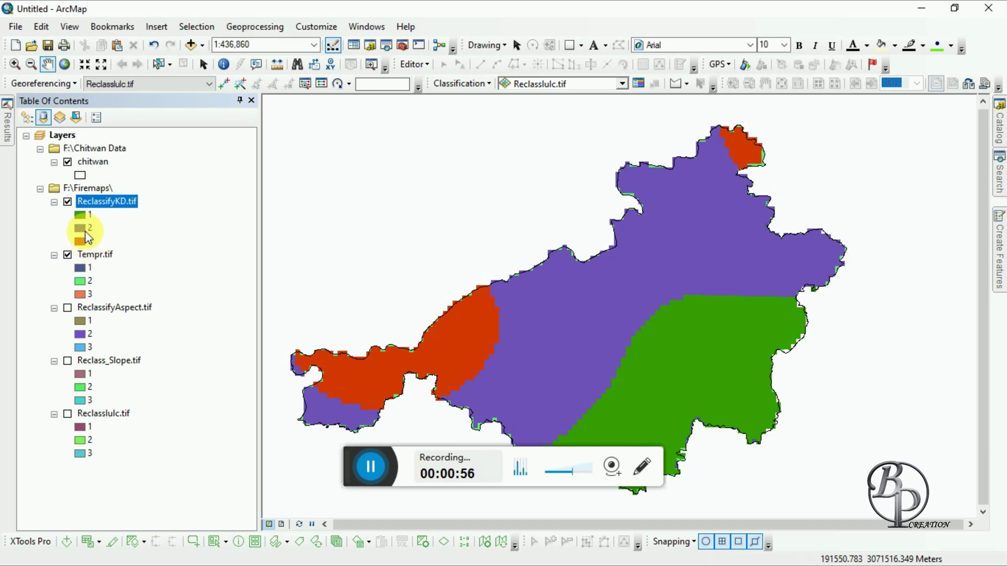
{"action": "left_click", "coordinate": [67, 308]}
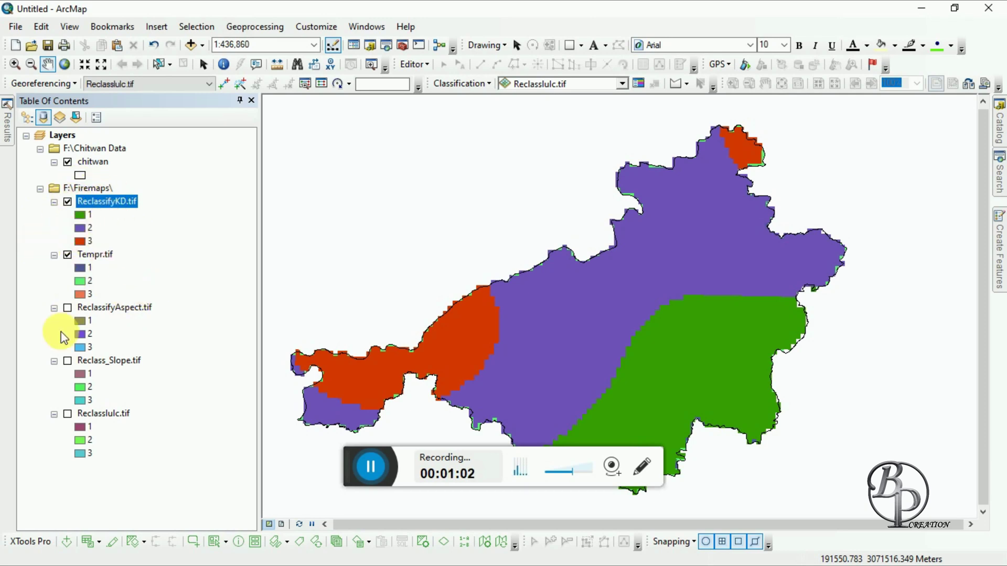
{"action": "left_click", "coordinate": [67, 307]}
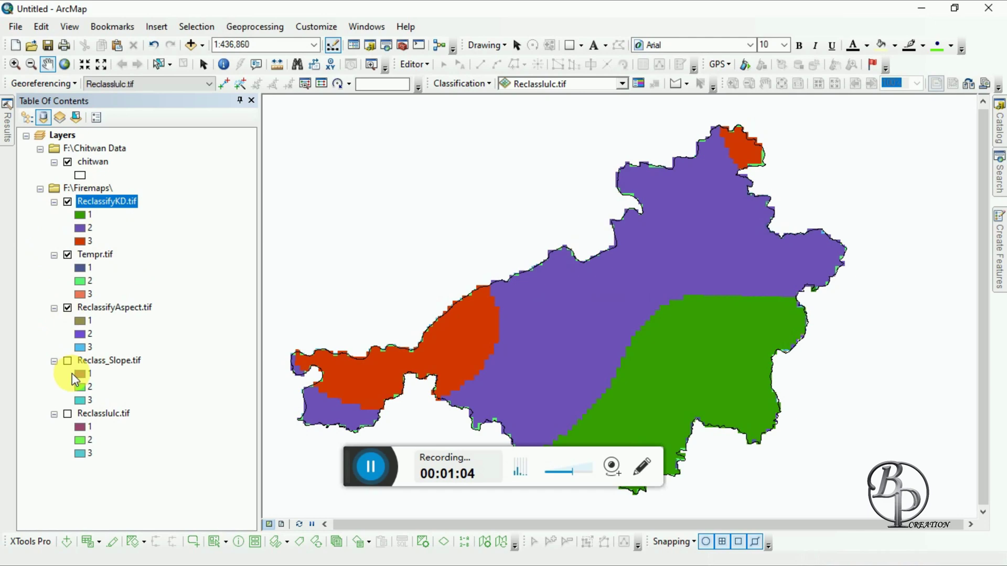
{"action": "left_click", "coordinate": [68, 361]}
{"action": "left_click", "coordinate": [67, 361]}
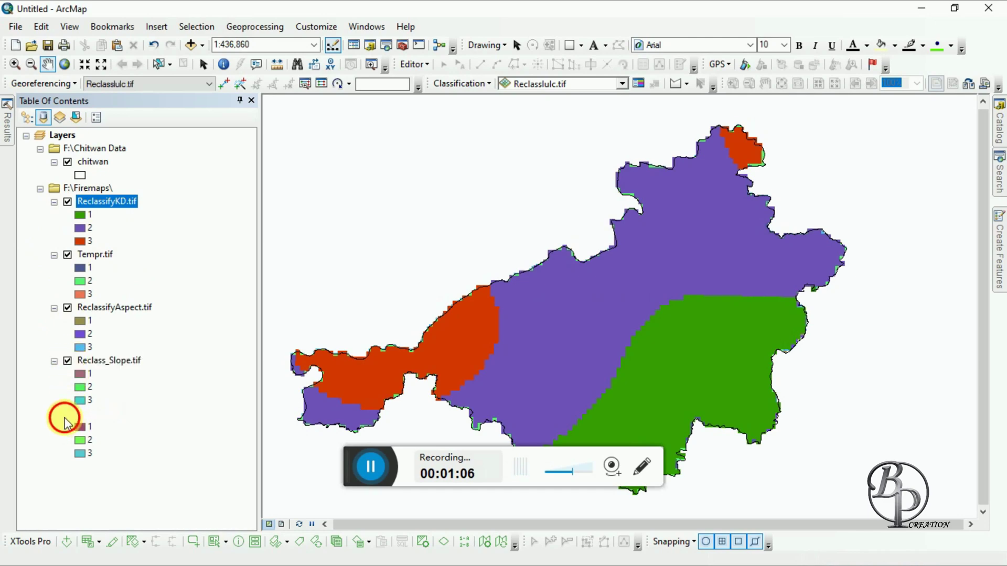
{"action": "left_click", "coordinate": [67, 414]}
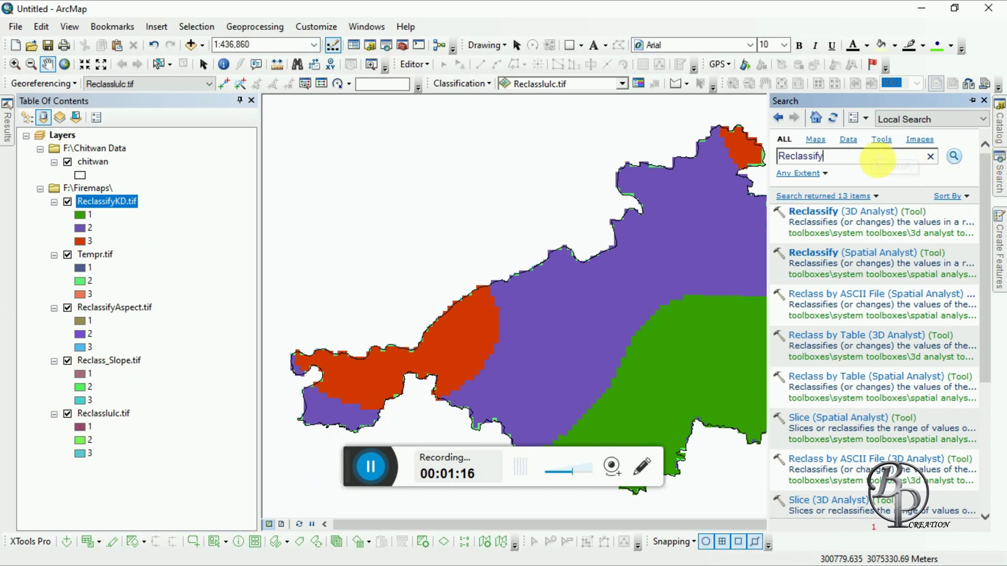
Replace the old tool search with 'Weighted Overlay' to list its results.
{"action": "left_click_drag", "start_coordinate": [874, 157], "coordinate": [755, 160]}
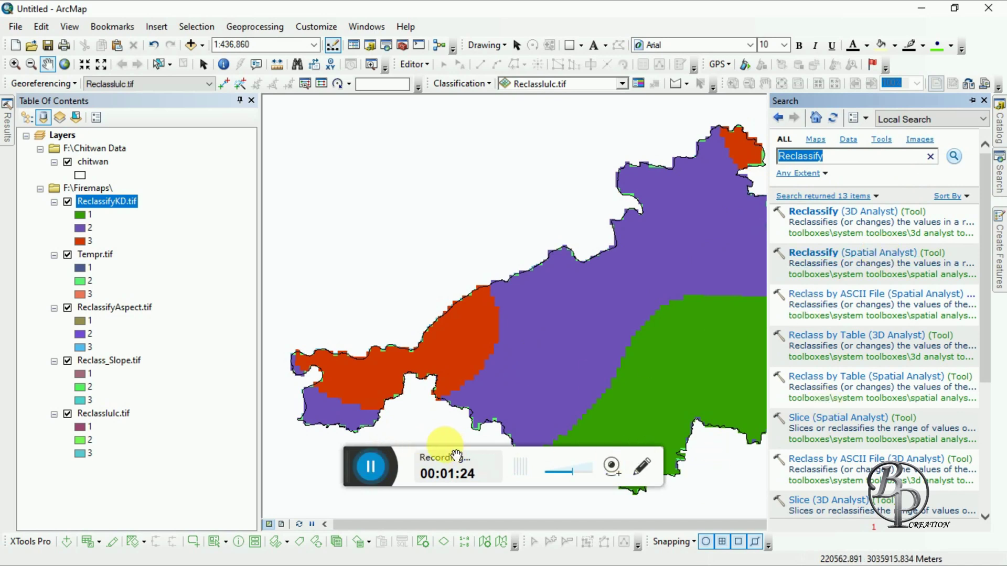
{"action": "left_click", "coordinate": [370, 466]}
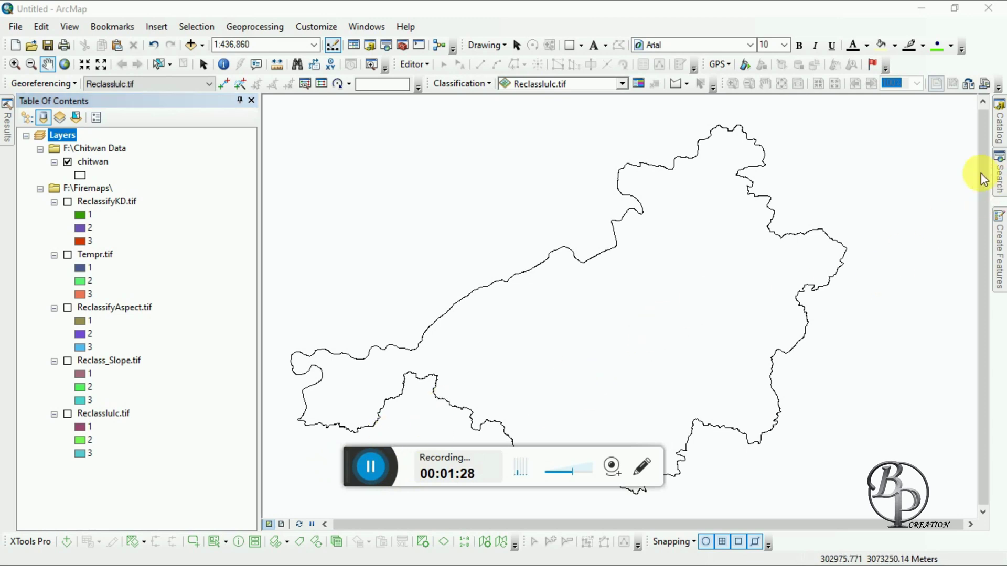
{"action": "left_click", "coordinate": [998, 176]}
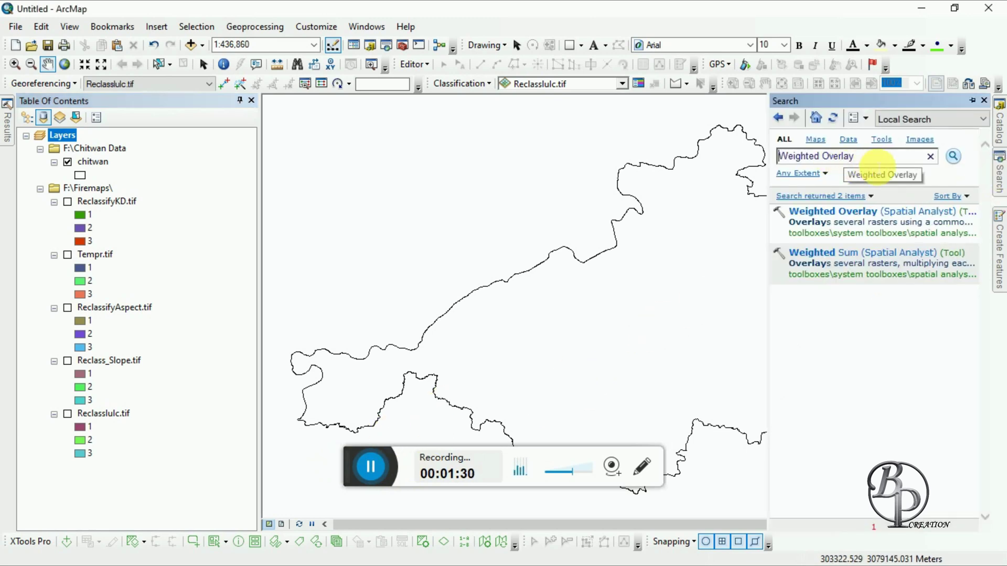
Switch on ReclassifyKD, Tempr, ReclassifyAspect, Reclass_Slope and Reclasslulc in the Table of Contents.
{"action": "left_click", "coordinate": [67, 201]}
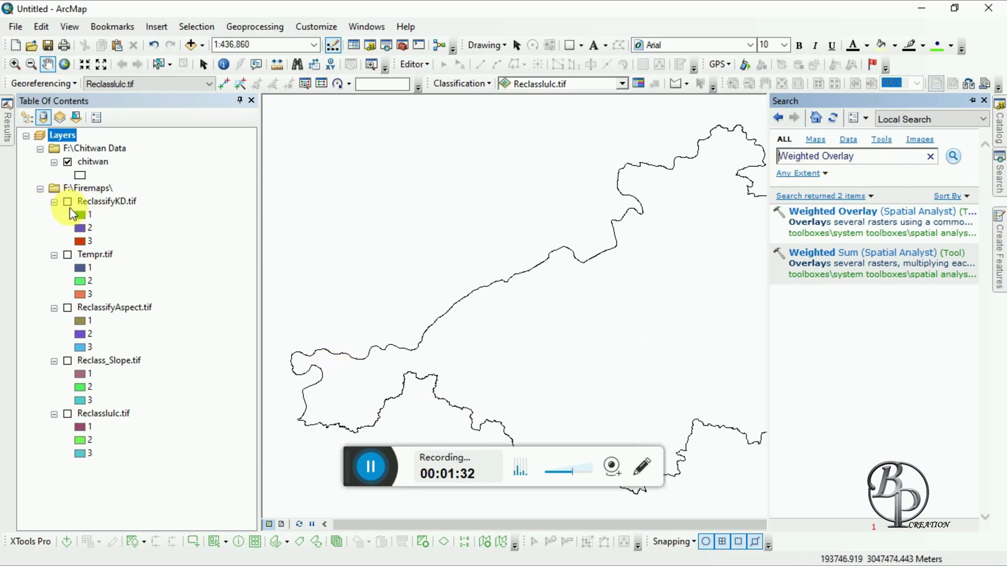
{"action": "left_click", "coordinate": [67, 255]}
{"action": "left_click", "coordinate": [68, 308]}
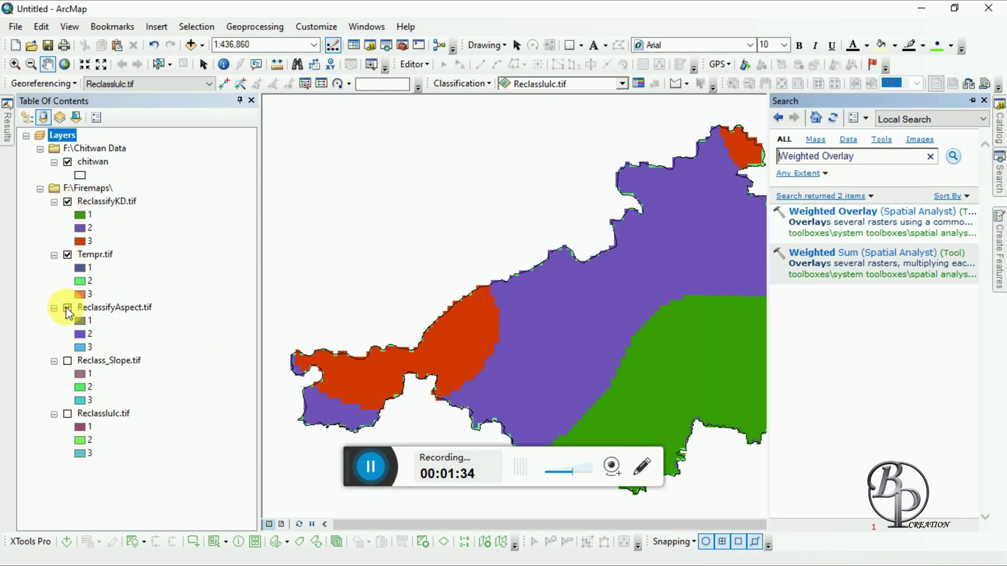
{"action": "left_click", "coordinate": [67, 361]}
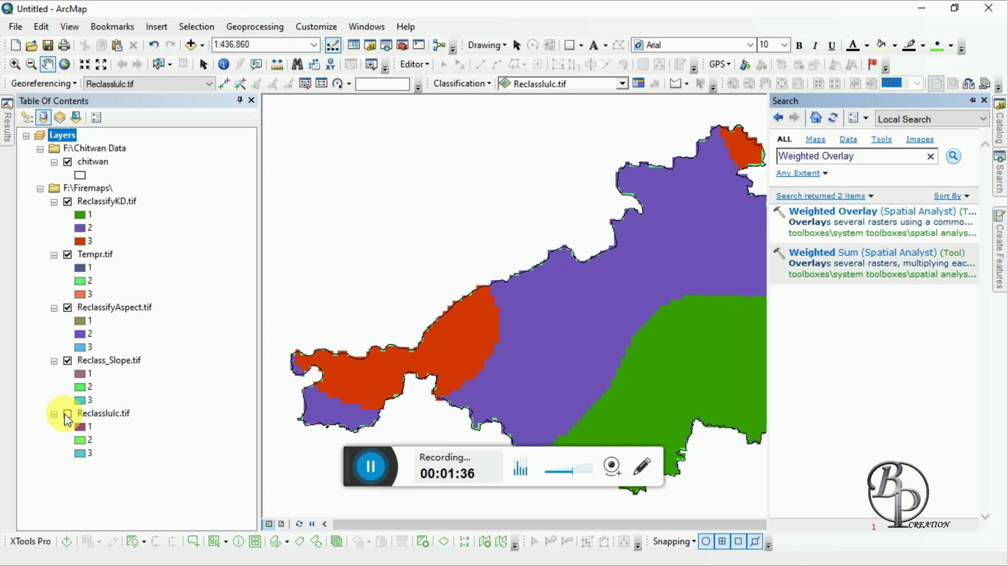
{"action": "left_click", "coordinate": [67, 414]}
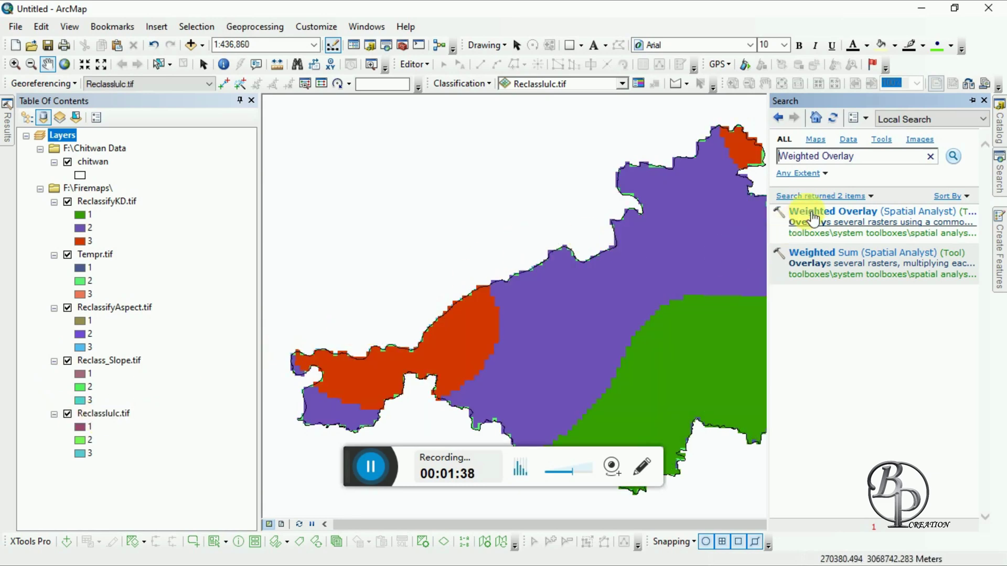
Open the Weighted Overlay (Spatial Analyst) tool from the search results.
{"action": "left_click", "coordinate": [805, 210]}
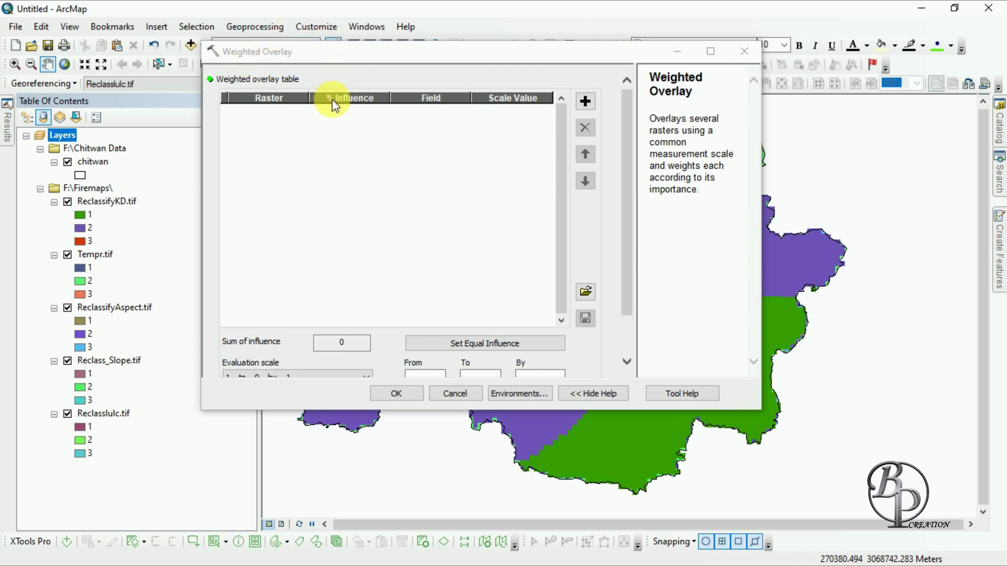
Add ReclassifyKD.tif and Tempr.tif as rows of the weighted overlay table.
{"action": "left_click", "coordinate": [584, 101]}
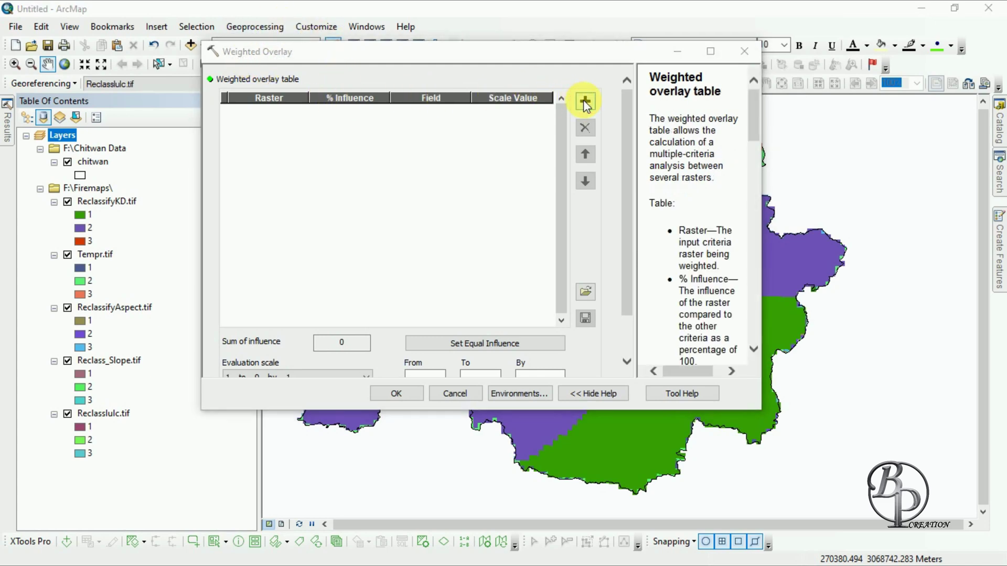
{"action": "left_click", "coordinate": [580, 94]}
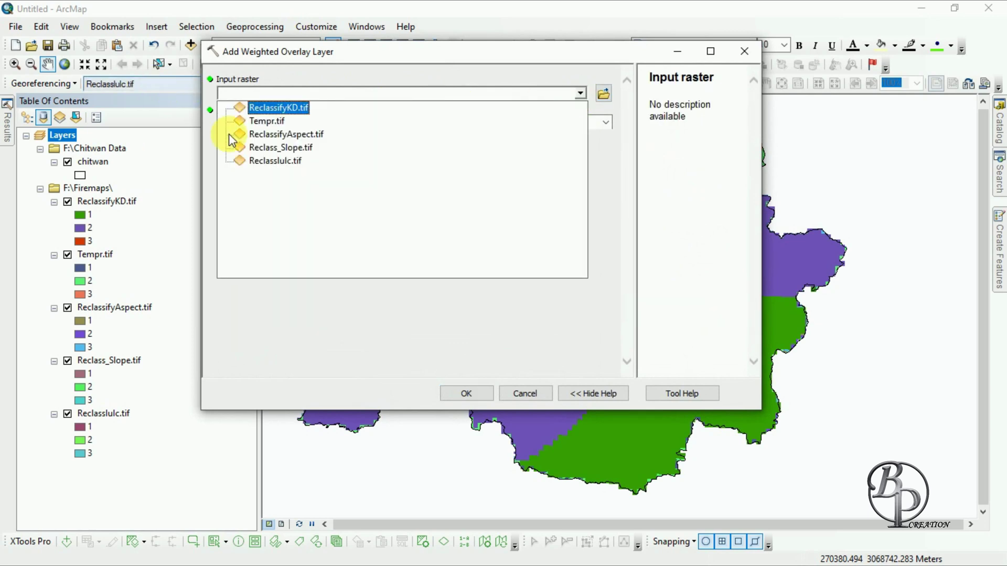
{"action": "left_click", "coordinate": [282, 109]}
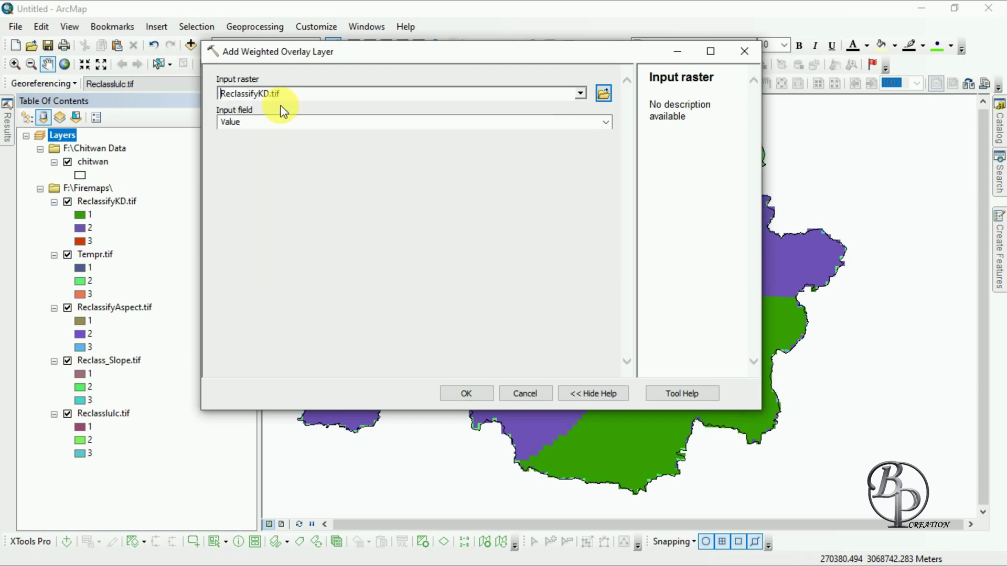
{"action": "left_click", "coordinate": [456, 396]}
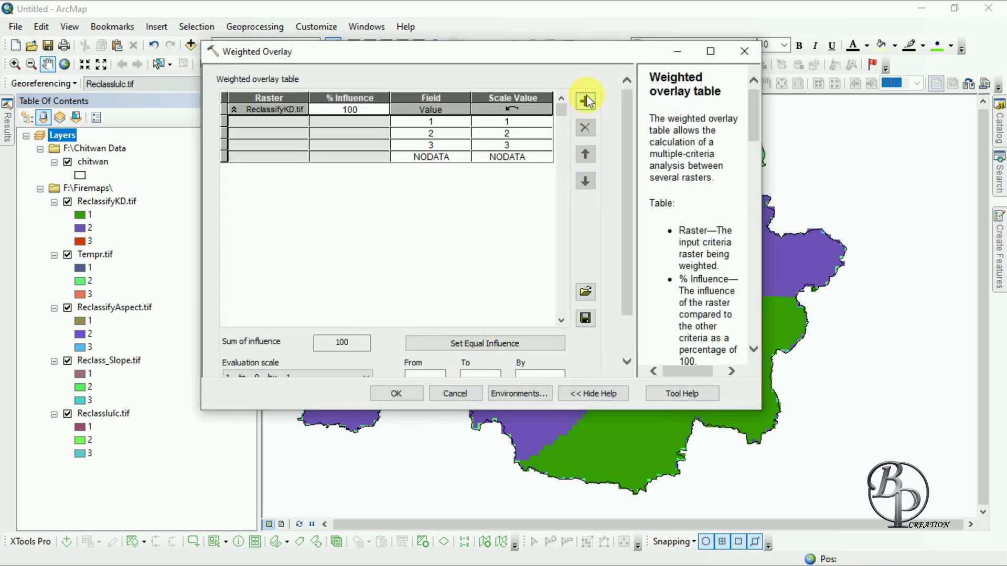
{"action": "left_click", "coordinate": [584, 102]}
{"action": "left_click", "coordinate": [580, 94]}
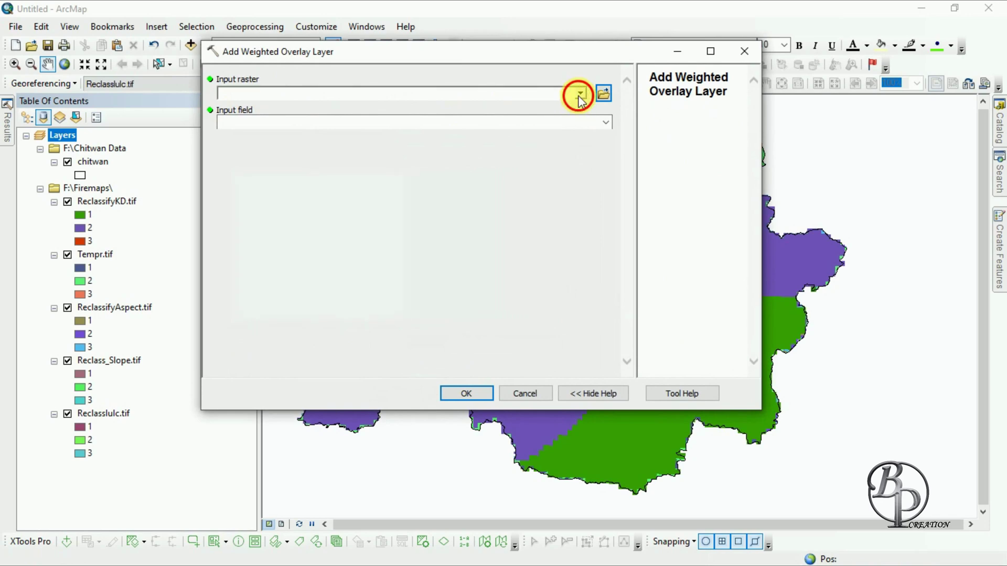
{"action": "left_click", "coordinate": [265, 121]}
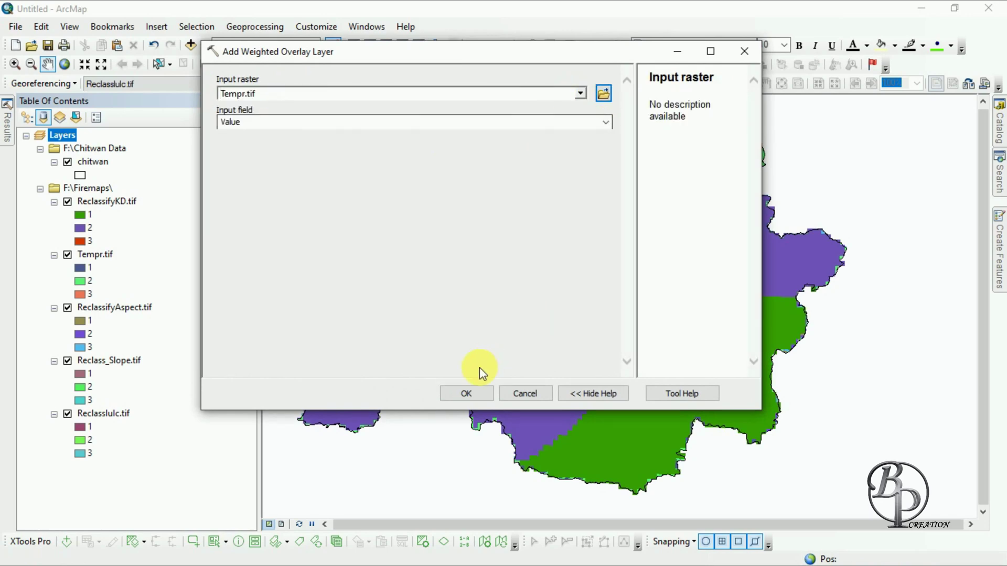
{"action": "left_click", "coordinate": [466, 394]}
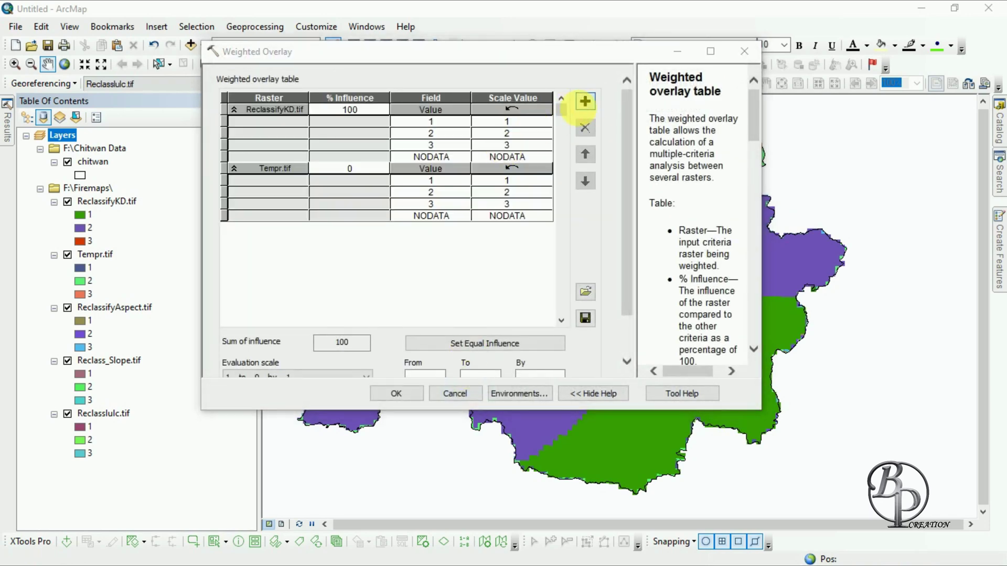
Add ReclassifyAspect.tif, Reclass_Slope.tif and Reclasslulc.tif to the overlay table.
{"action": "left_click", "coordinate": [588, 103]}
{"action": "left_click", "coordinate": [580, 94]}
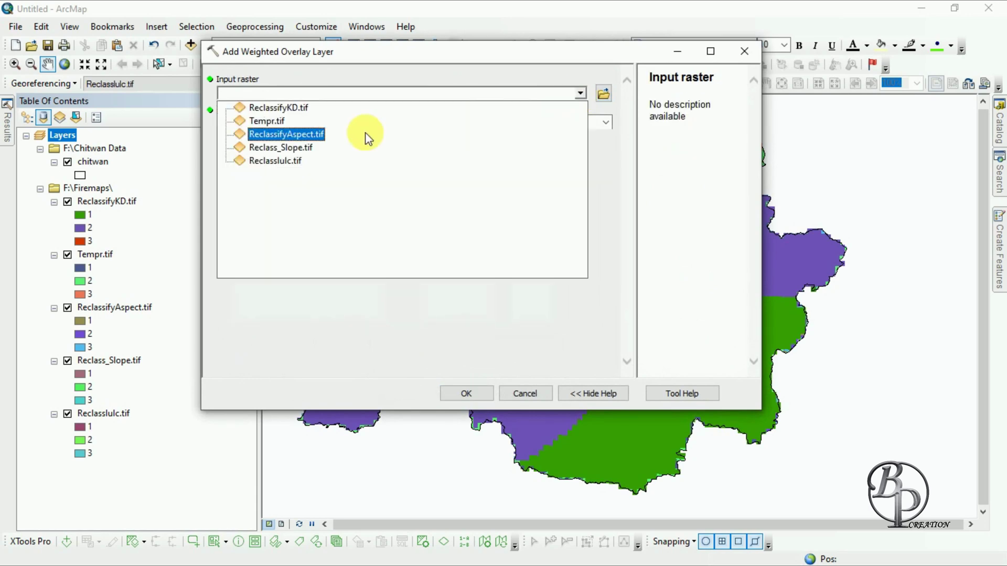
{"action": "left_click", "coordinate": [281, 133]}
{"action": "left_click", "coordinate": [465, 394]}
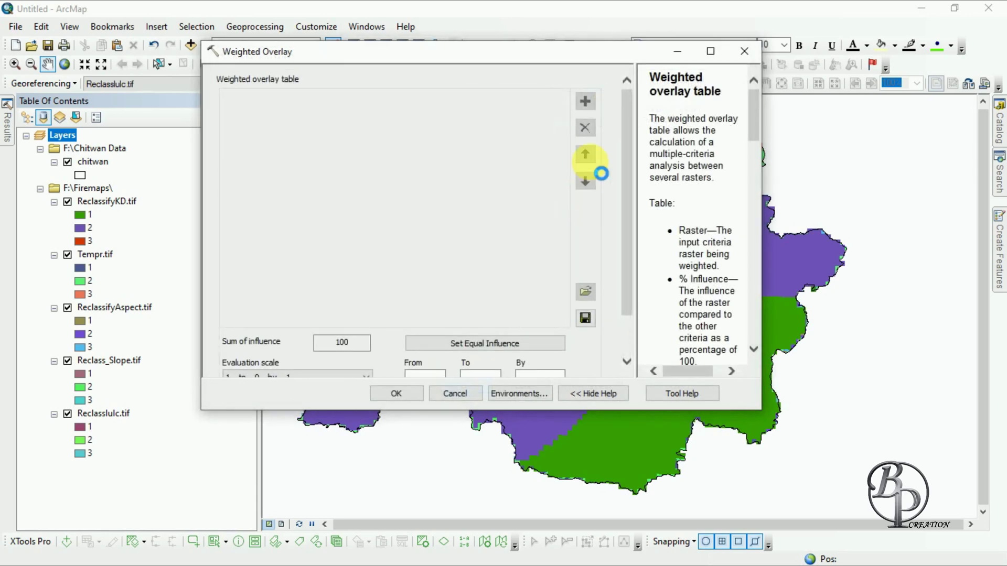
{"action": "left_click", "coordinate": [584, 103]}
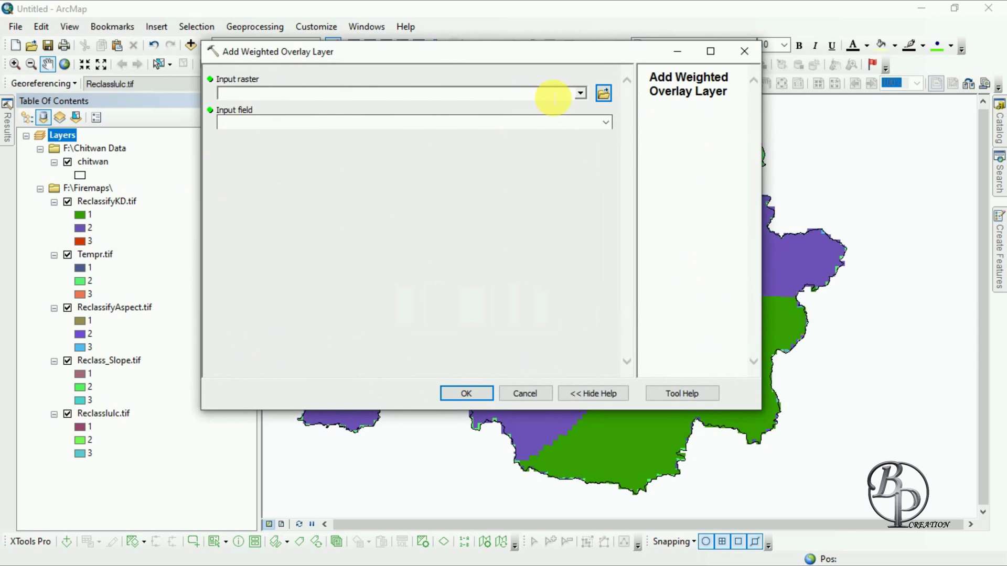
{"action": "left_click", "coordinate": [580, 94]}
{"action": "left_click", "coordinate": [271, 146]}
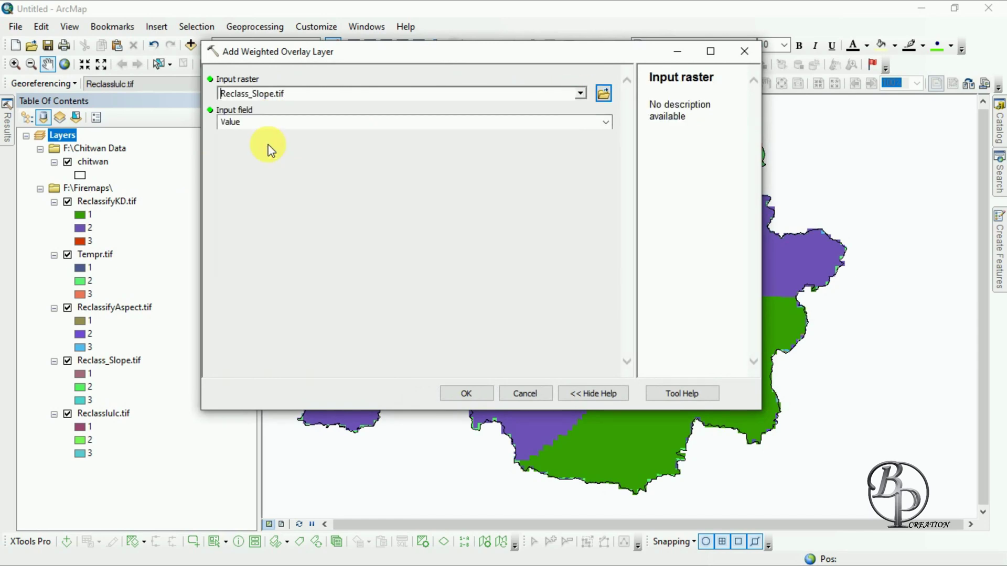
{"action": "left_click", "coordinate": [464, 394]}
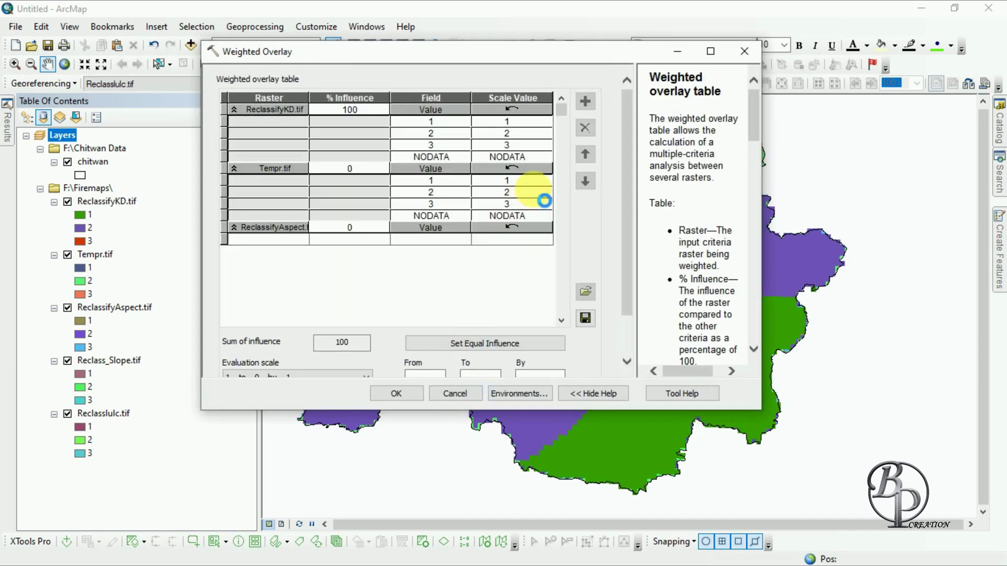
{"action": "left_click", "coordinate": [585, 105]}
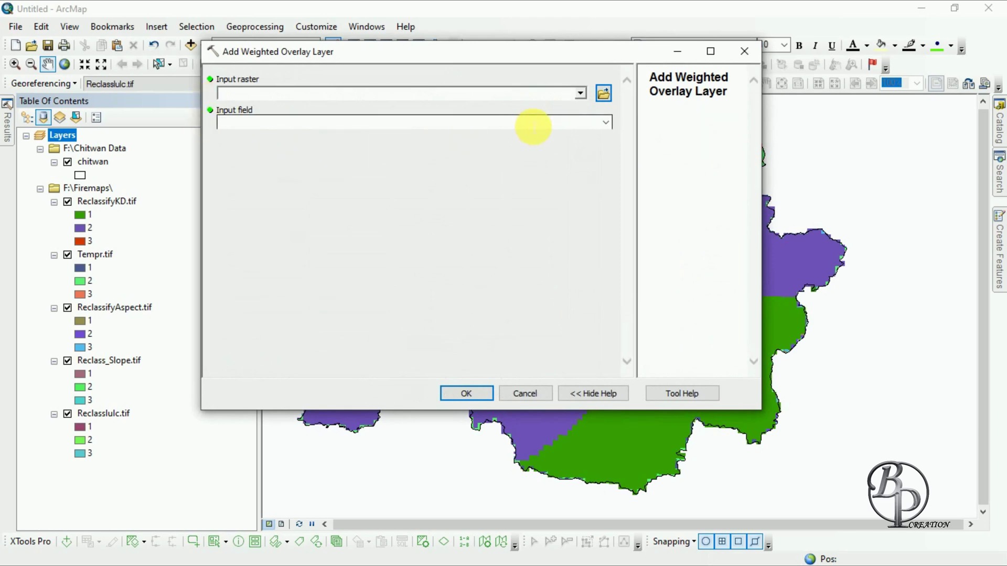
{"action": "left_click", "coordinate": [580, 95]}
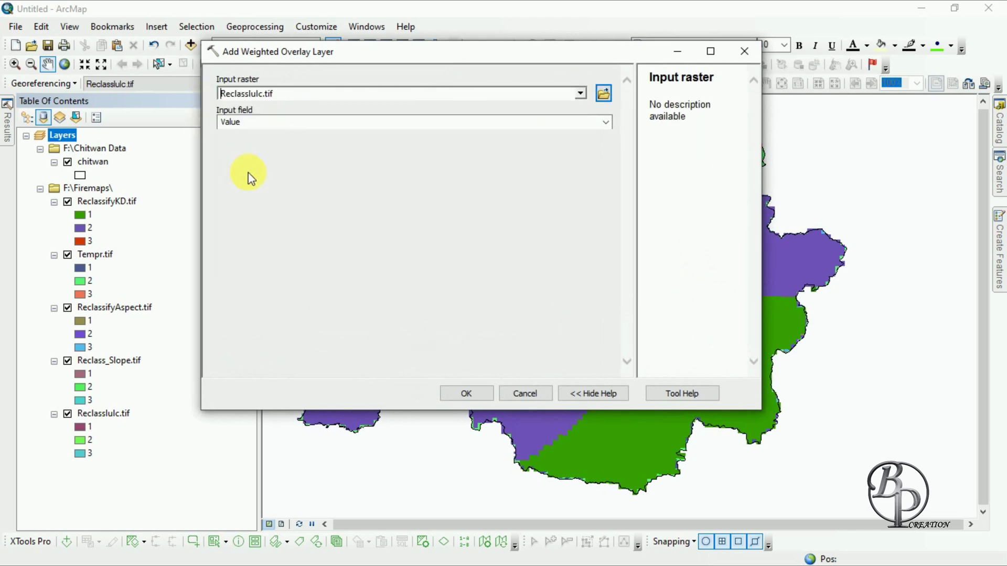
{"action": "left_click", "coordinate": [455, 394]}
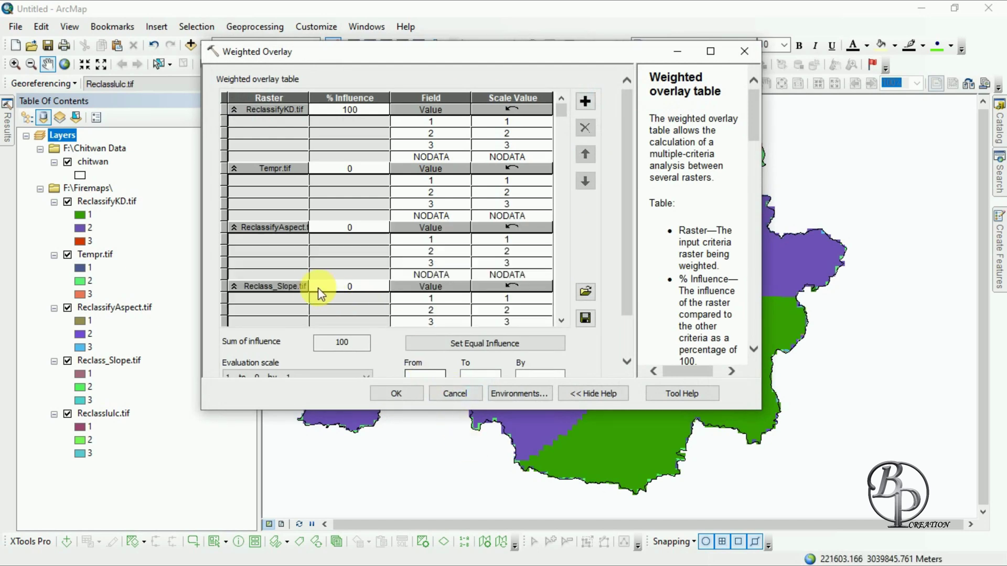
Set the influence of Tempr.tif to 30% and ReclassifyKD.tif to 25%.
{"action": "scroll", "coordinate": [325, 197], "scroll_direction": "down", "scroll_amount": 2}
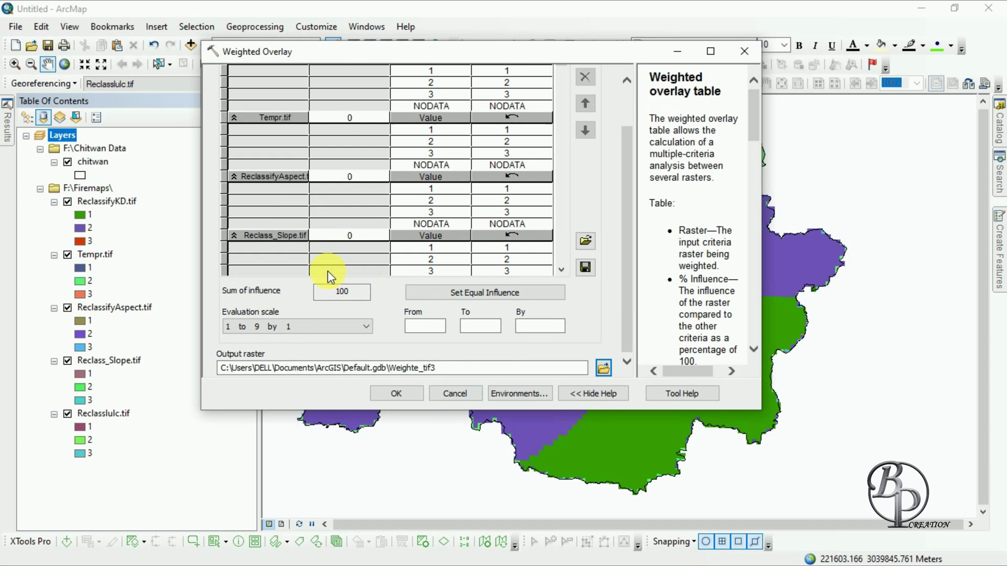
{"action": "scroll", "coordinate": [340, 303], "scroll_direction": "up", "scroll_amount": 2}
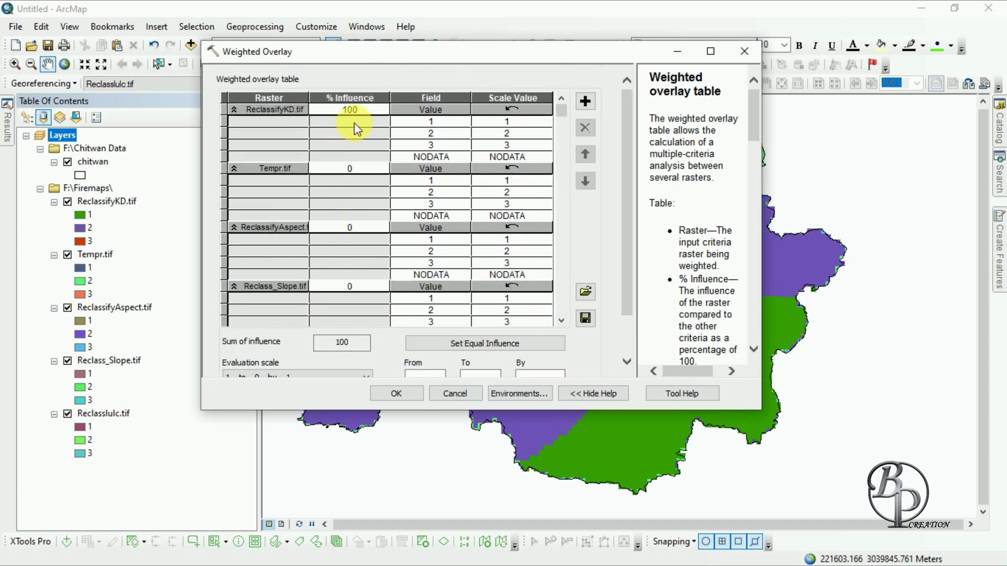
{"action": "left_click", "coordinate": [360, 169]}
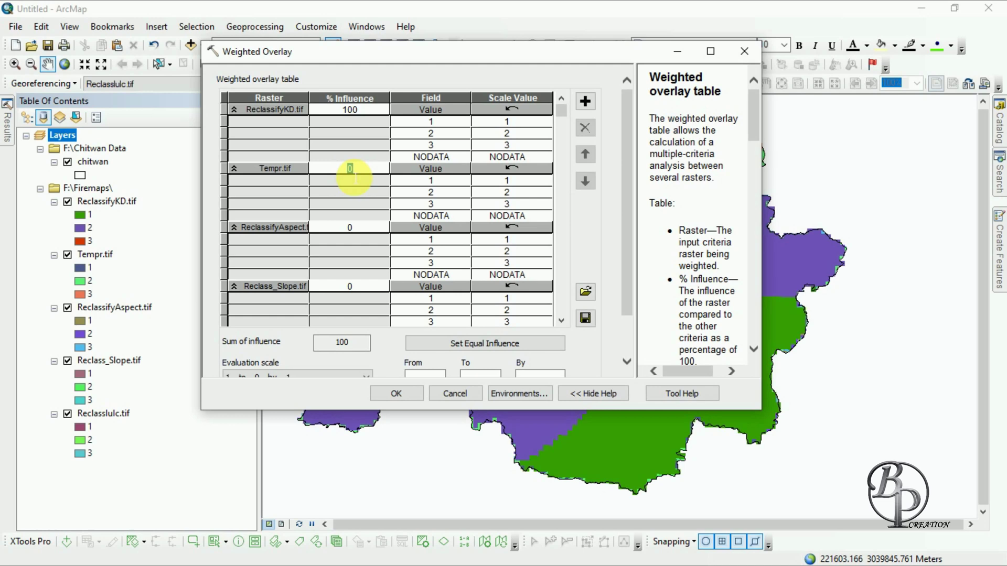
{"action": "type", "text": "30"}
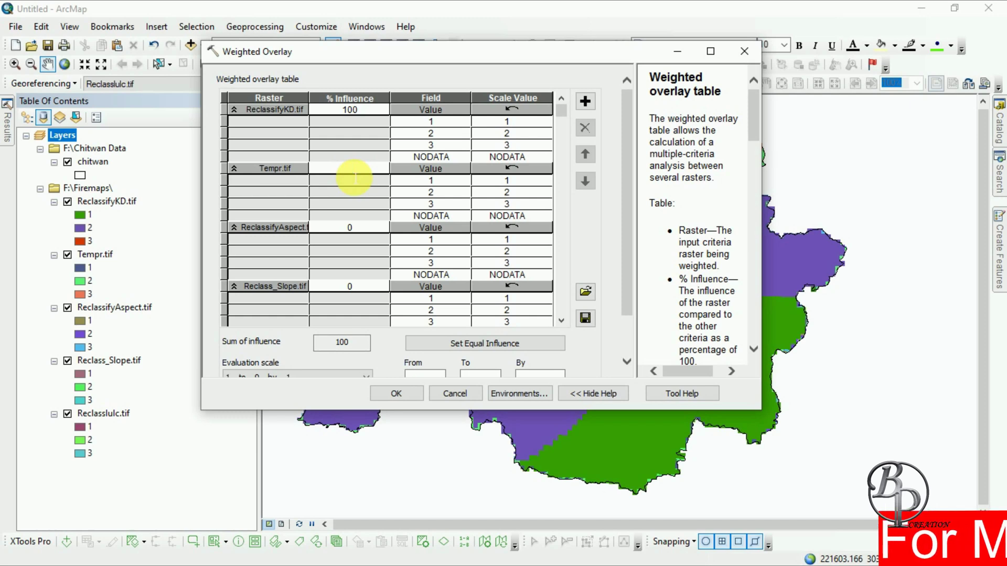
{"action": "key", "text": "Return"}
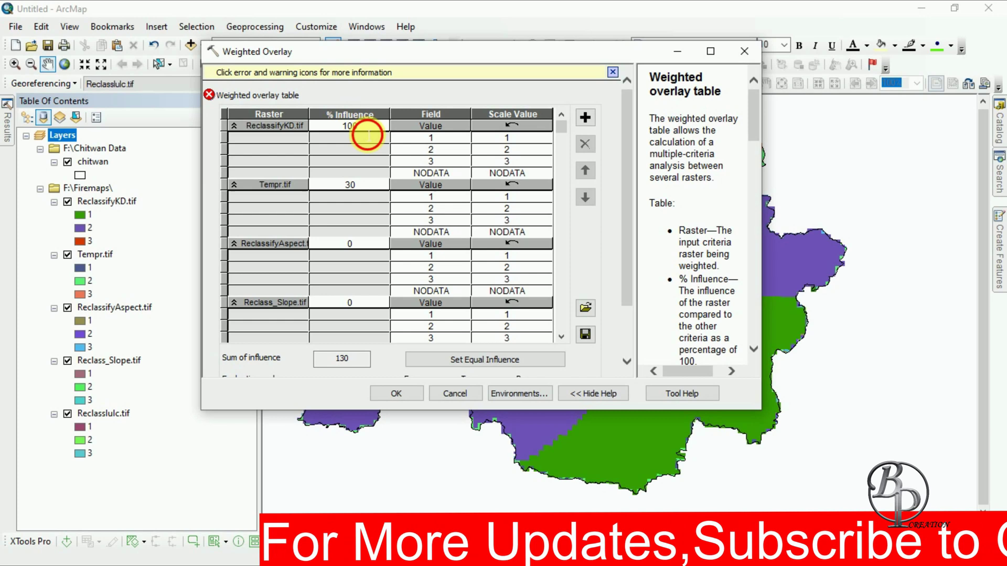
{"action": "left_click", "coordinate": [341, 129]}
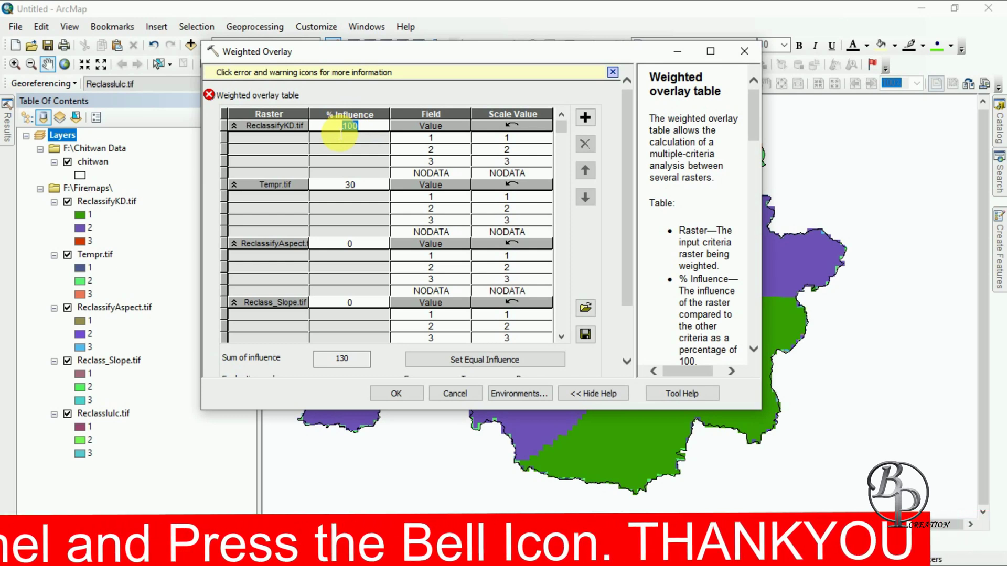
{"action": "type", "text": "25"}
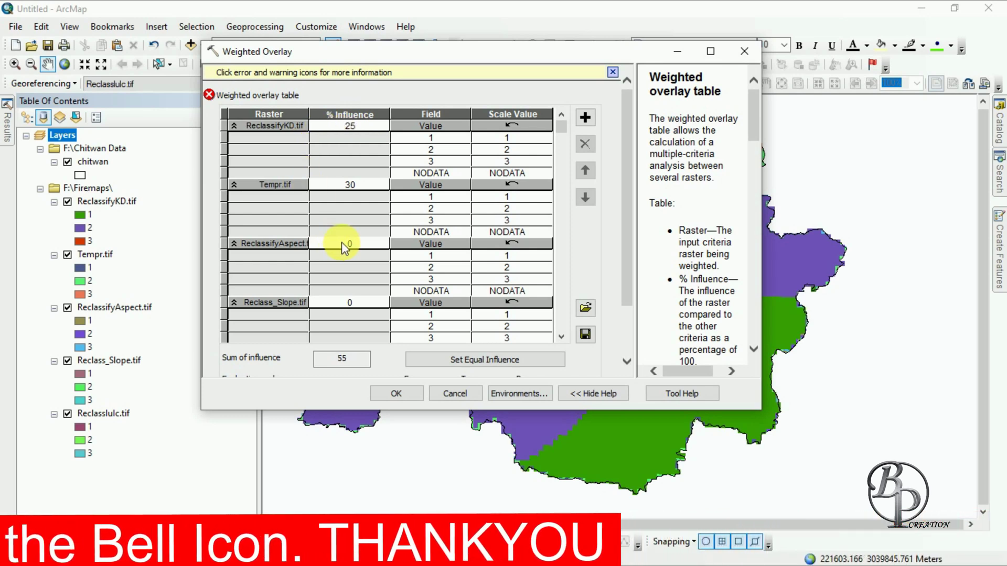
{"action": "left_click", "coordinate": [359, 249]}
Set the influence of ReclassifyAspect.tif to 20% and Reclass_Slope.tif to 15%.
{"action": "left_click", "coordinate": [355, 250]}
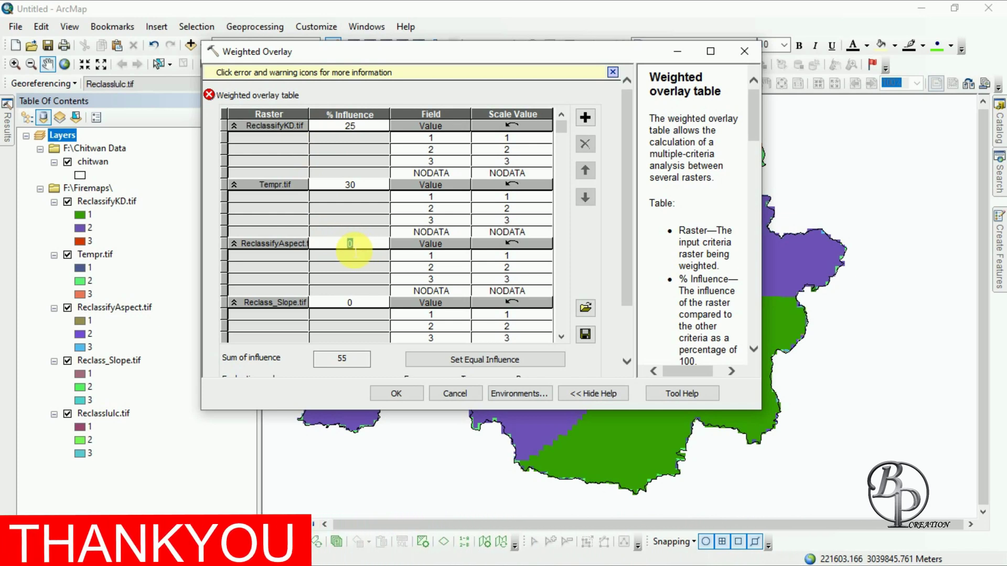
{"action": "type", "text": "20"}
{"action": "left_click", "coordinate": [357, 308]}
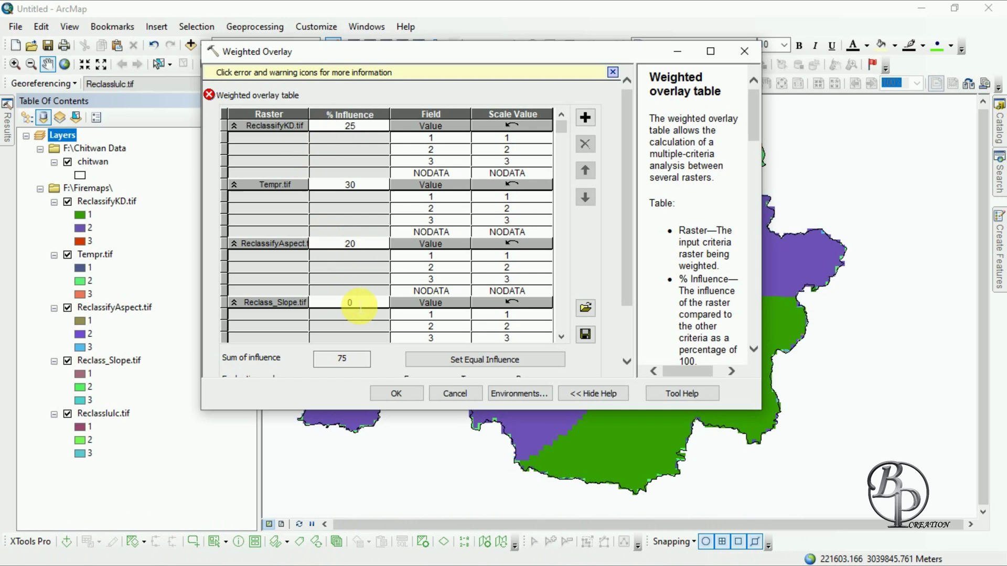
{"action": "left_click", "coordinate": [348, 304]}
{"action": "type", "text": "15"}
{"action": "scroll", "coordinate": [365, 313], "scroll_direction": "down", "scroll_amount": 2}
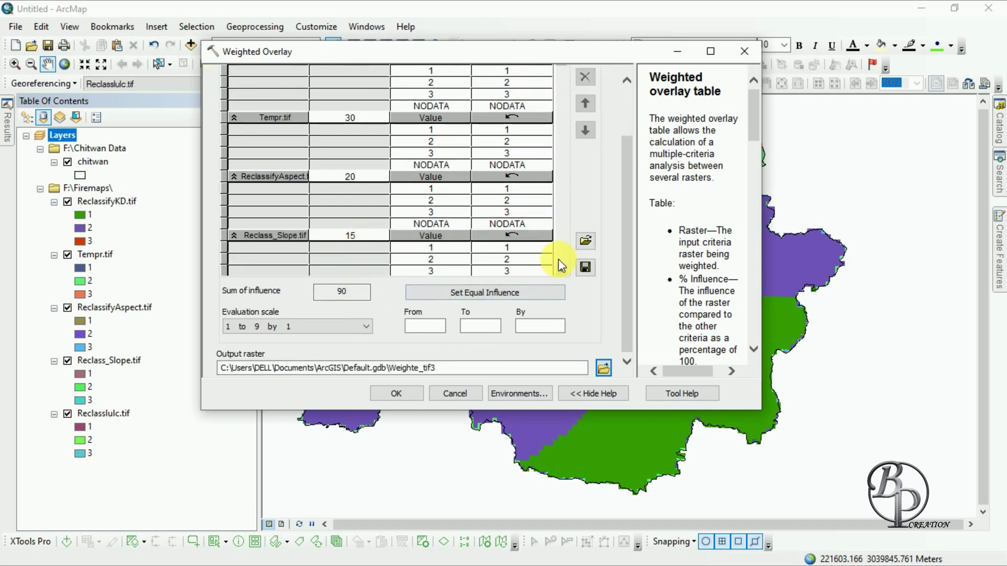
{"action": "scroll", "coordinate": [562, 268], "scroll_direction": "down", "scroll_amount": 3}
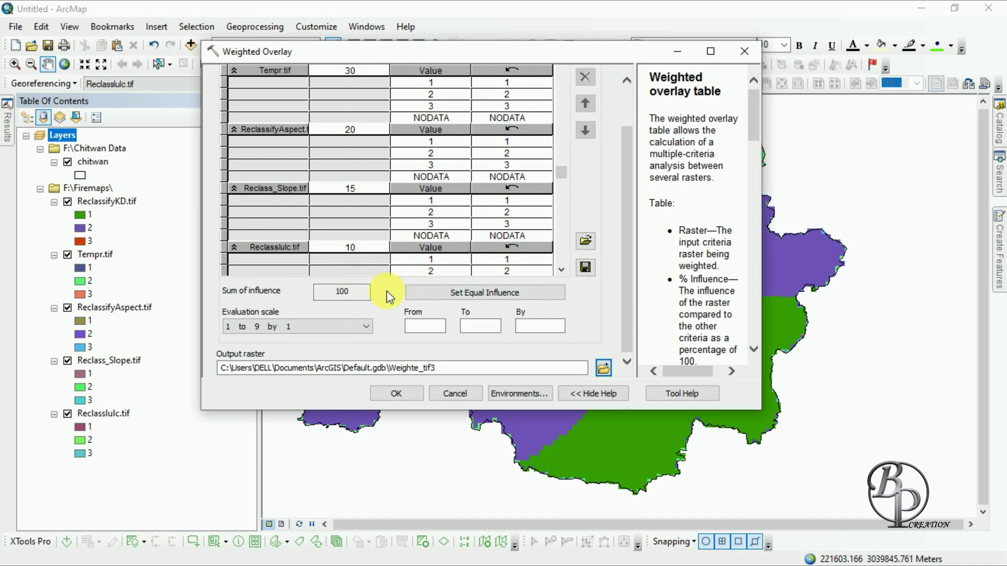
Set the evaluation scale to run from 1 to 4.
{"action": "left_click", "coordinate": [364, 326]}
{"action": "left_click", "coordinate": [364, 325]}
{"action": "left_click", "coordinate": [424, 327]}
{"action": "left_click", "coordinate": [480, 328]}
{"action": "type", "text": "4"}
{"action": "type", "text": "1"}
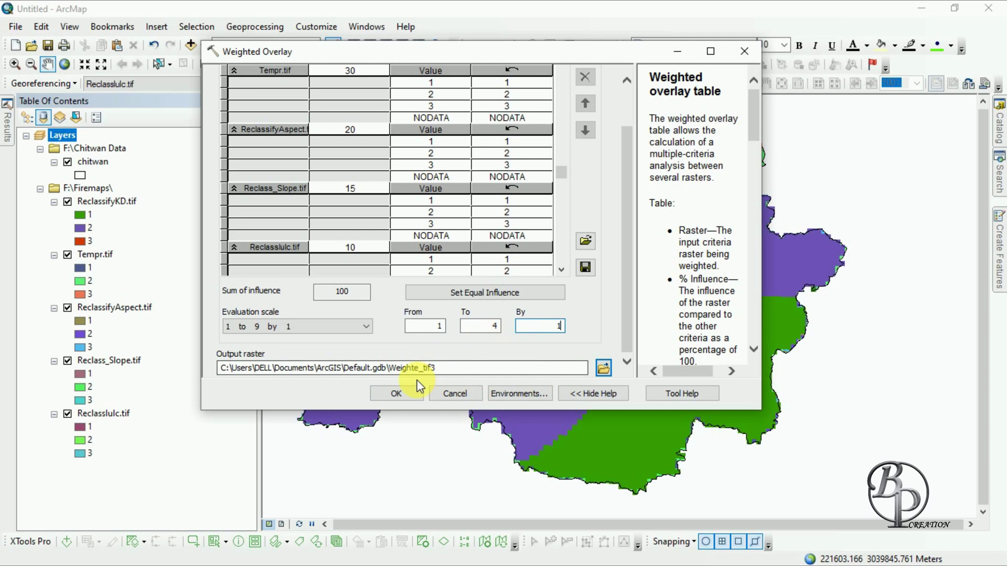
Save the output raster as WeightageOverlay.tif in the Firemaps folder.
{"action": "left_click", "coordinate": [603, 370]}
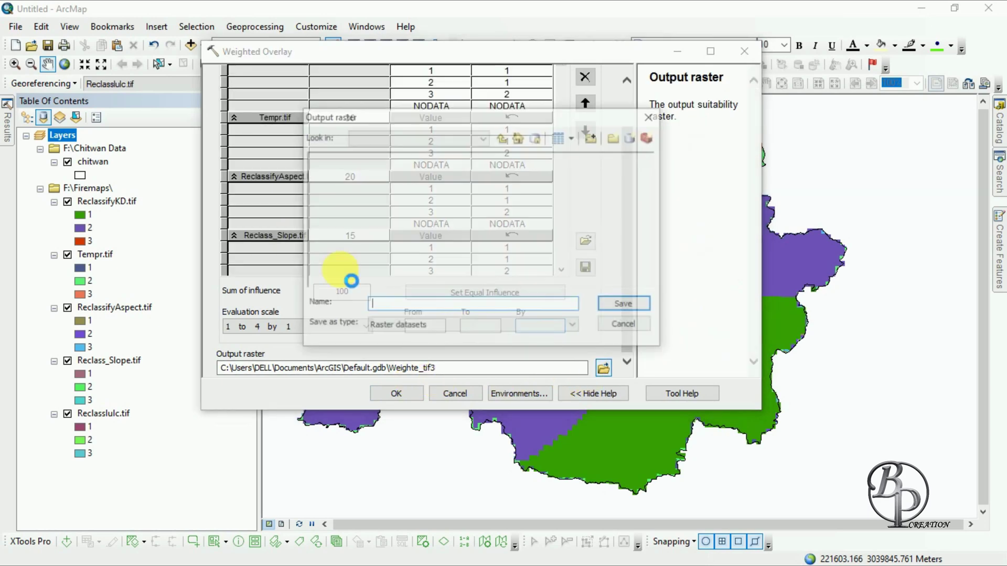
{"action": "left_click", "coordinate": [402, 310]}
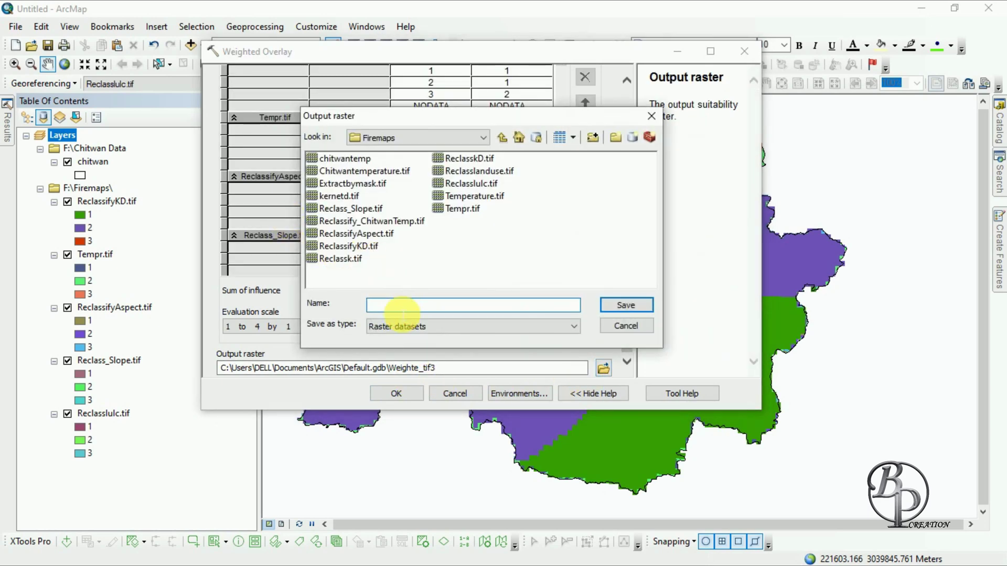
{"action": "type", "text": "WeightageOverlay.tif"}
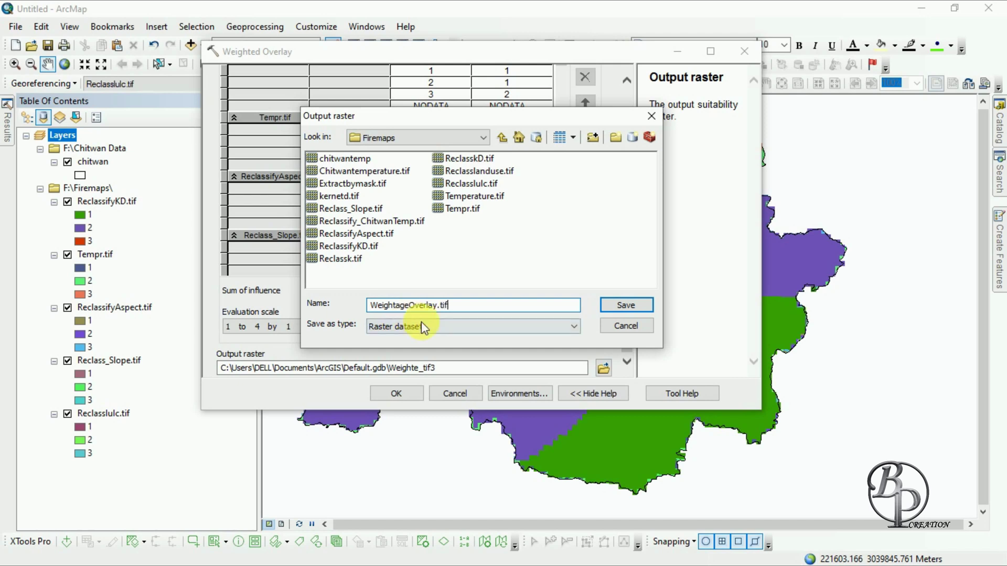
{"action": "left_click", "coordinate": [608, 306]}
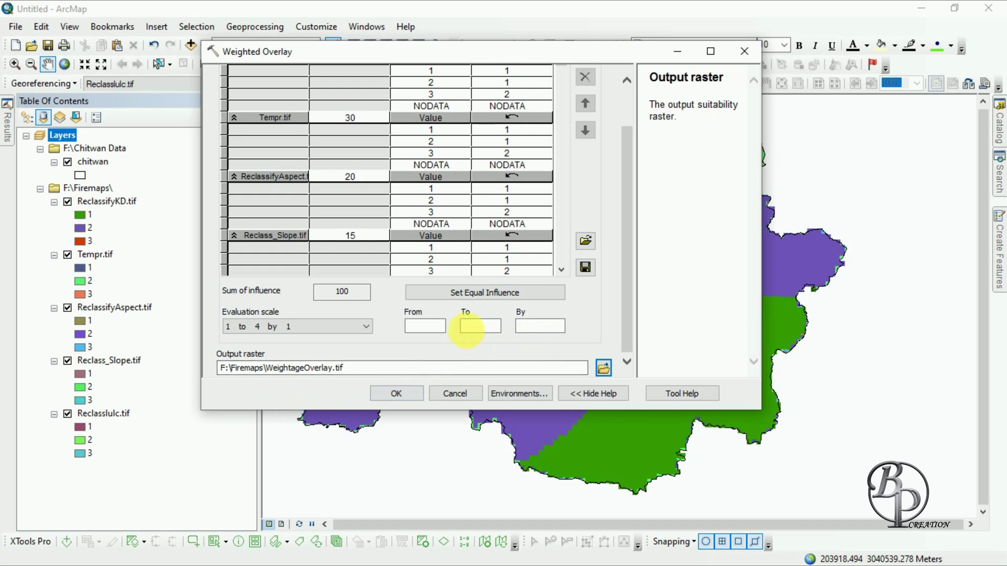
Give class 3 of ReclassifyKD and of Tempr a scale value of 4.
{"action": "scroll", "coordinate": [517, 224], "scroll_direction": "up", "scroll_amount": 3}
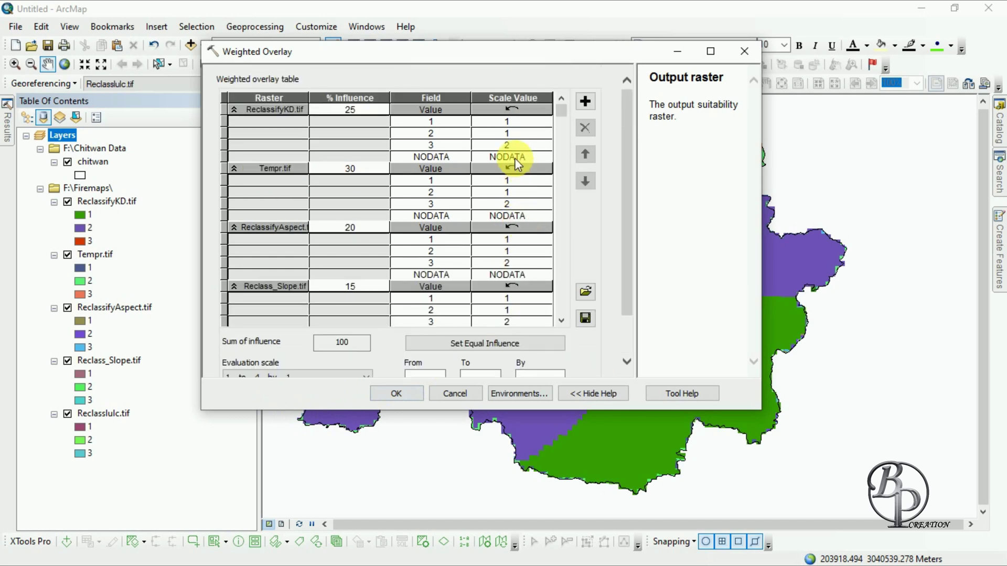
{"action": "left_click", "coordinate": [509, 145]}
{"action": "left_click", "coordinate": [545, 146]}
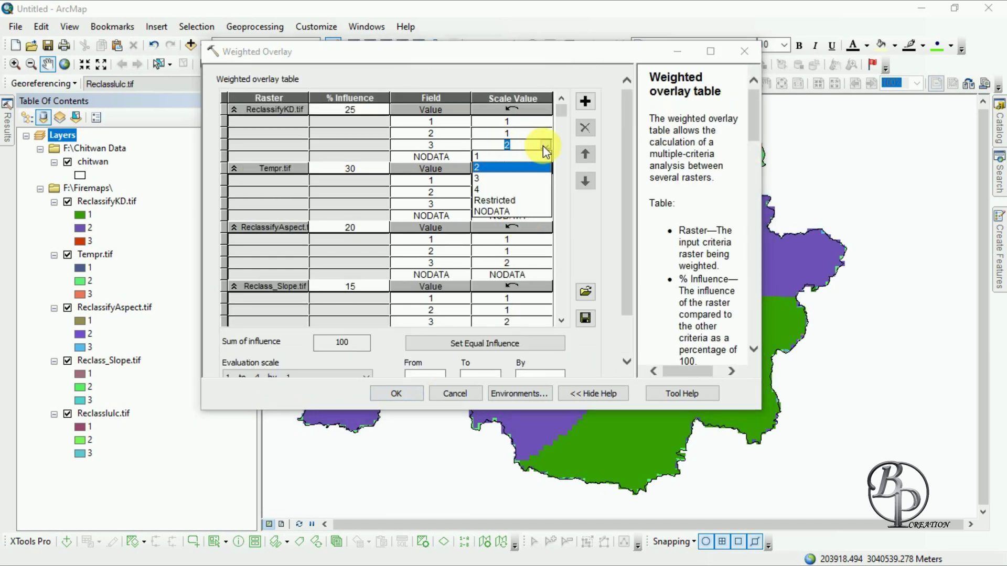
{"action": "left_click", "coordinate": [476, 189]}
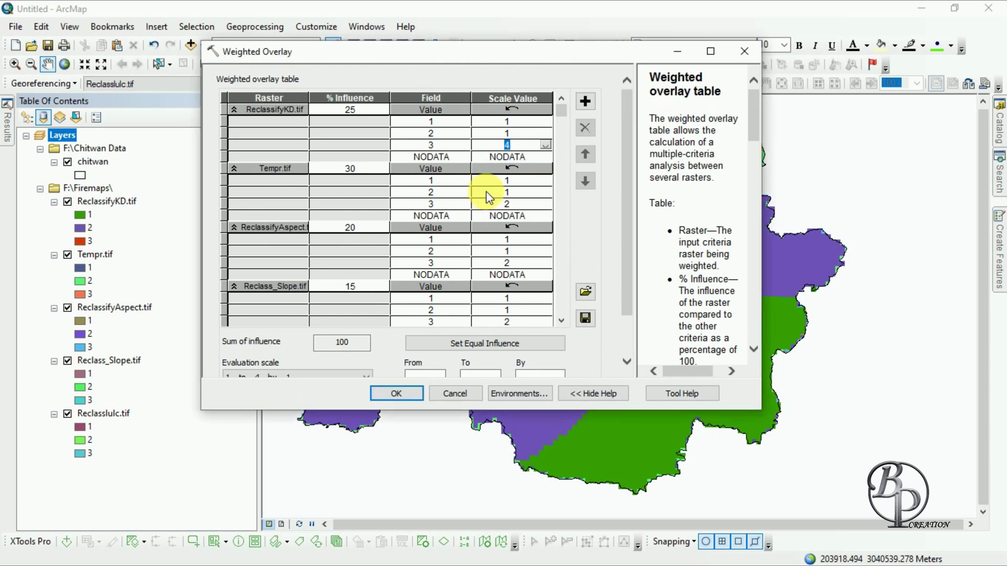
{"action": "left_click", "coordinate": [546, 205]}
{"action": "left_click", "coordinate": [545, 205]}
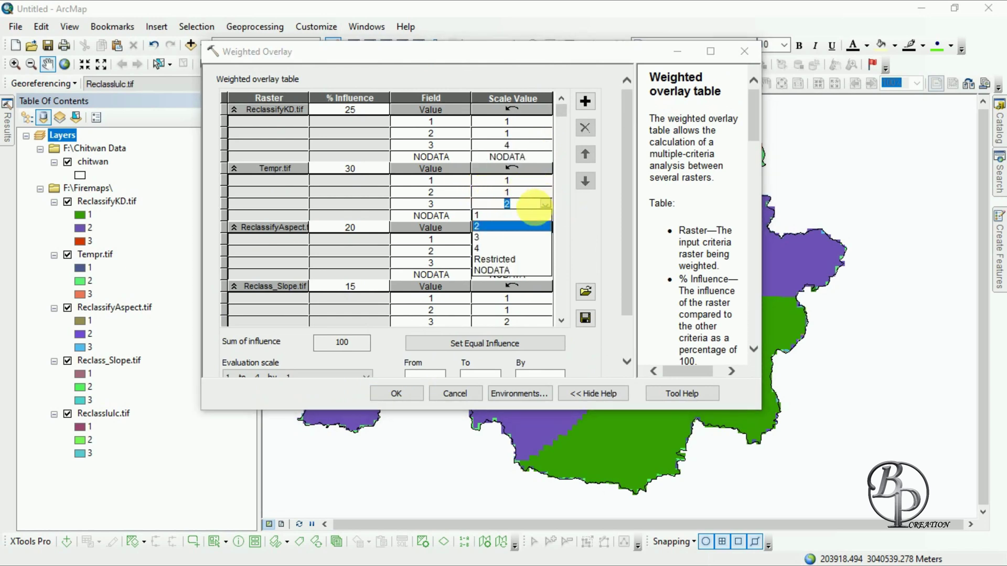
{"action": "left_click", "coordinate": [477, 247]}
Give ReclassifyAspect's NODATA class and Reclass_Slope class 3 a scale value of 4.
{"action": "left_click", "coordinate": [545, 274]}
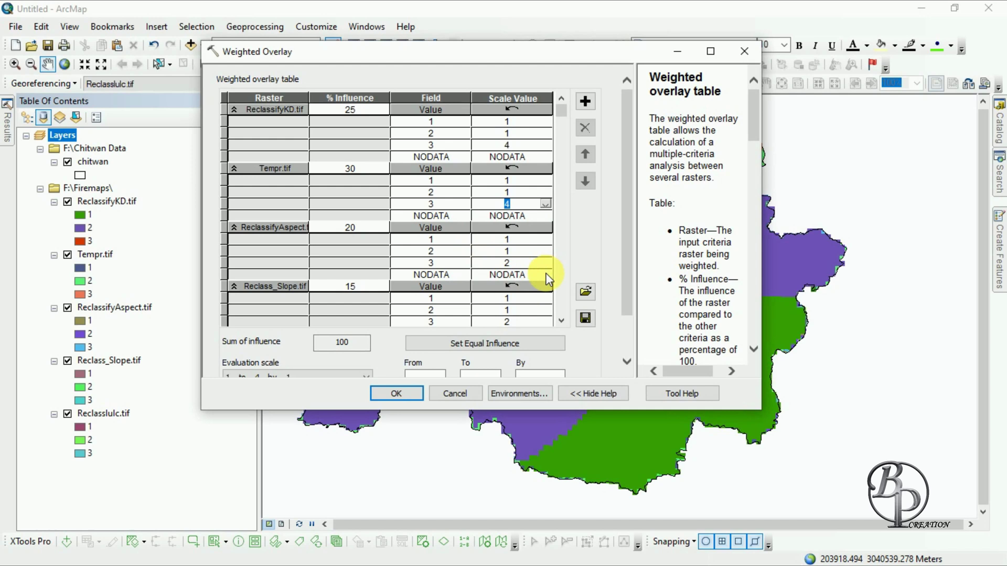
{"action": "left_click", "coordinate": [545, 274]}
{"action": "left_click", "coordinate": [545, 277]}
{"action": "left_click", "coordinate": [545, 275]}
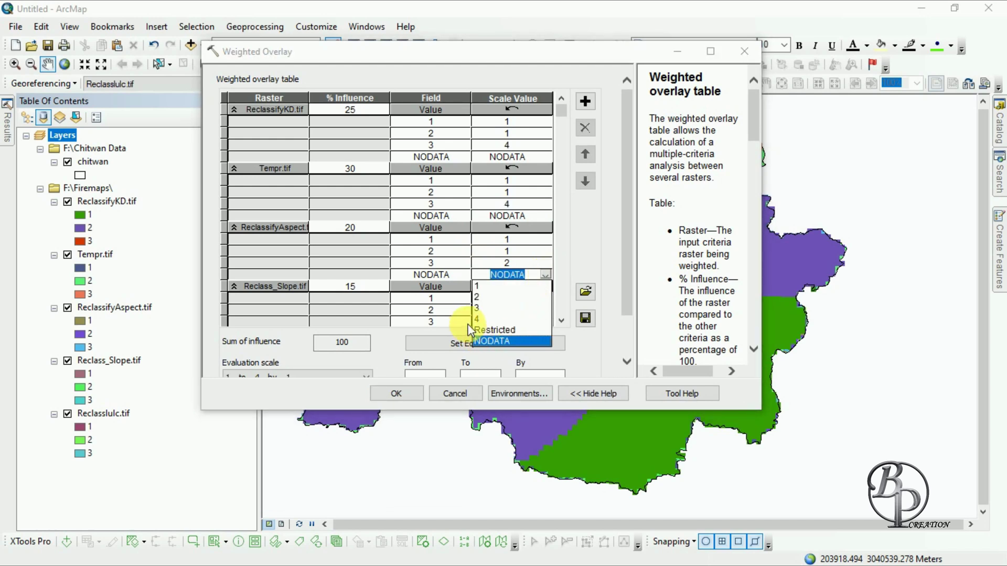
{"action": "left_click", "coordinate": [487, 323]}
{"action": "left_click", "coordinate": [555, 326]}
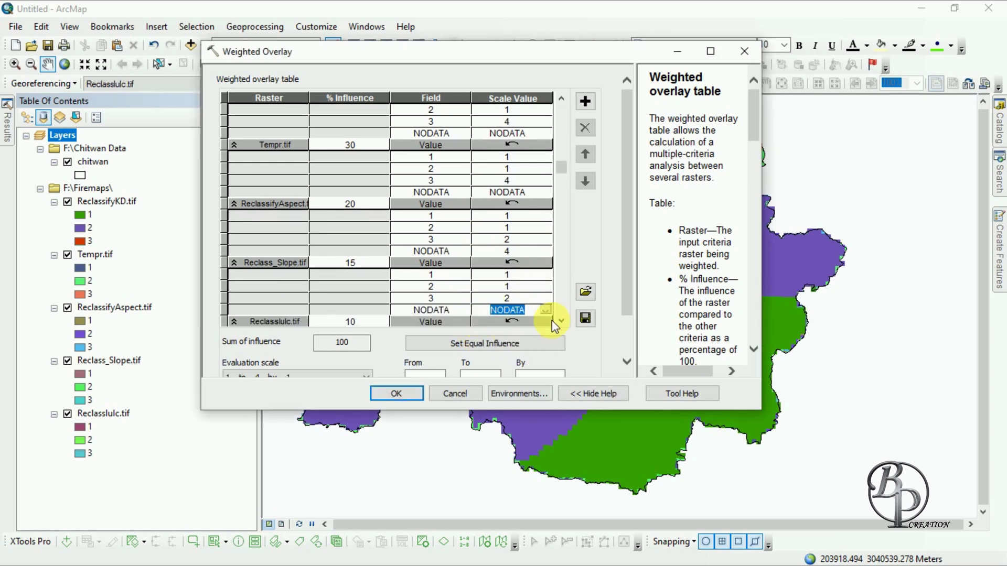
{"action": "left_click", "coordinate": [544, 311]}
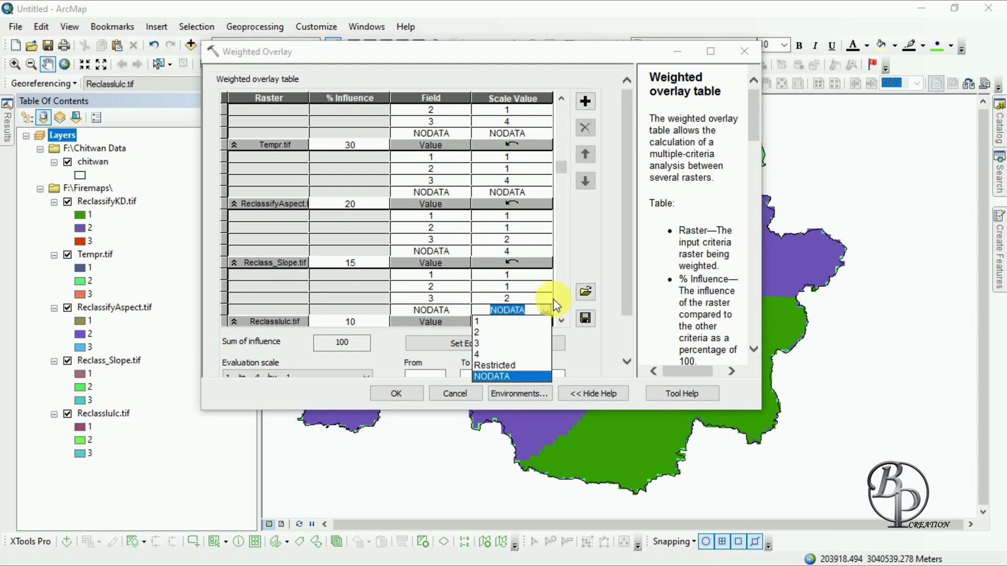
{"action": "left_click", "coordinate": [547, 310]}
{"action": "left_click", "coordinate": [548, 298]}
{"action": "left_click", "coordinate": [492, 347]}
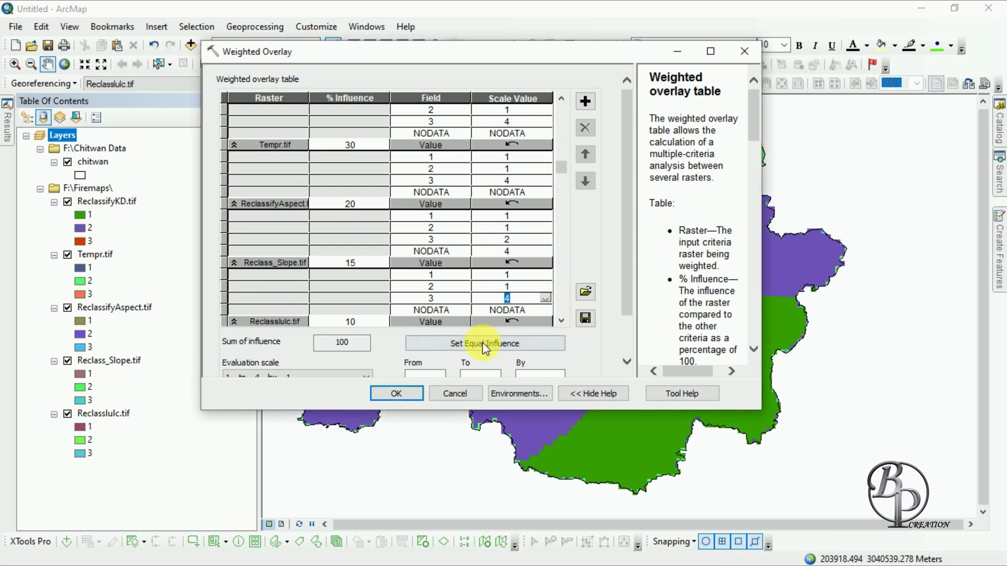
{"action": "scroll", "coordinate": [603, 348], "scroll_direction": "down", "scroll_amount": 2}
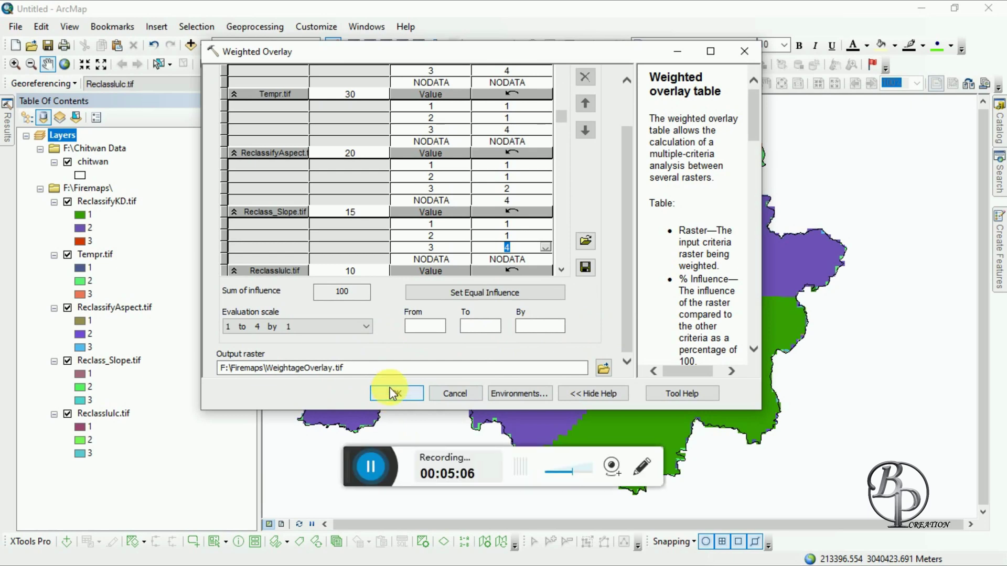
Run Weighted Overlay to produce WeightageOverlay.tif, then hide all five reclassified input layers.
{"action": "left_click", "coordinate": [391, 393]}
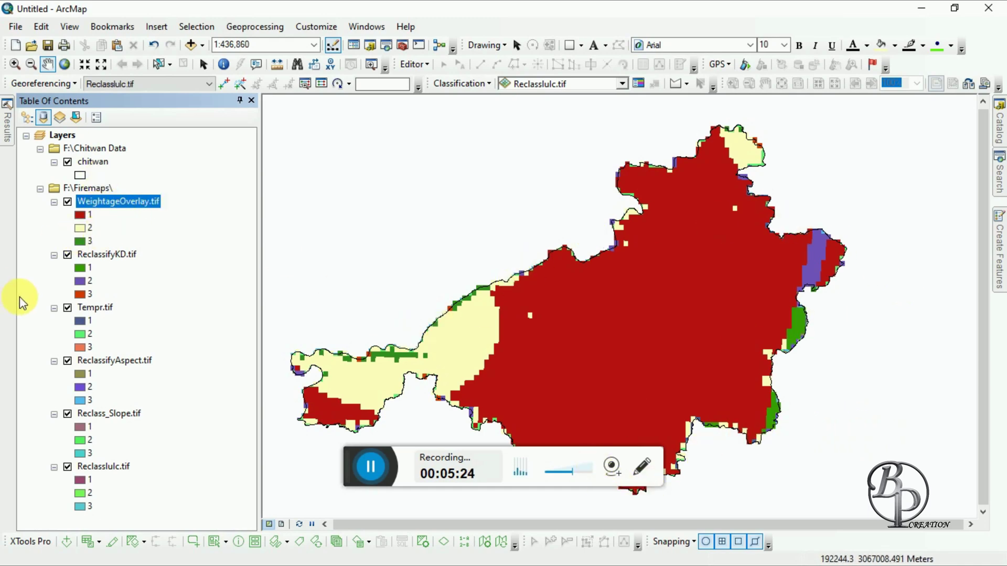
{"action": "left_click", "coordinate": [67, 254]}
{"action": "left_click", "coordinate": [67, 308]}
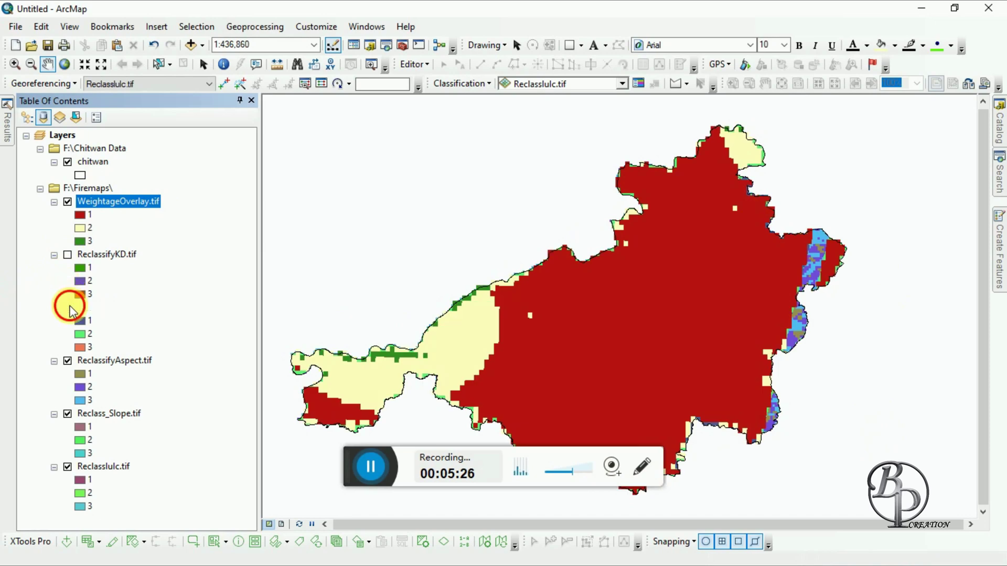
{"action": "left_click", "coordinate": [67, 359]}
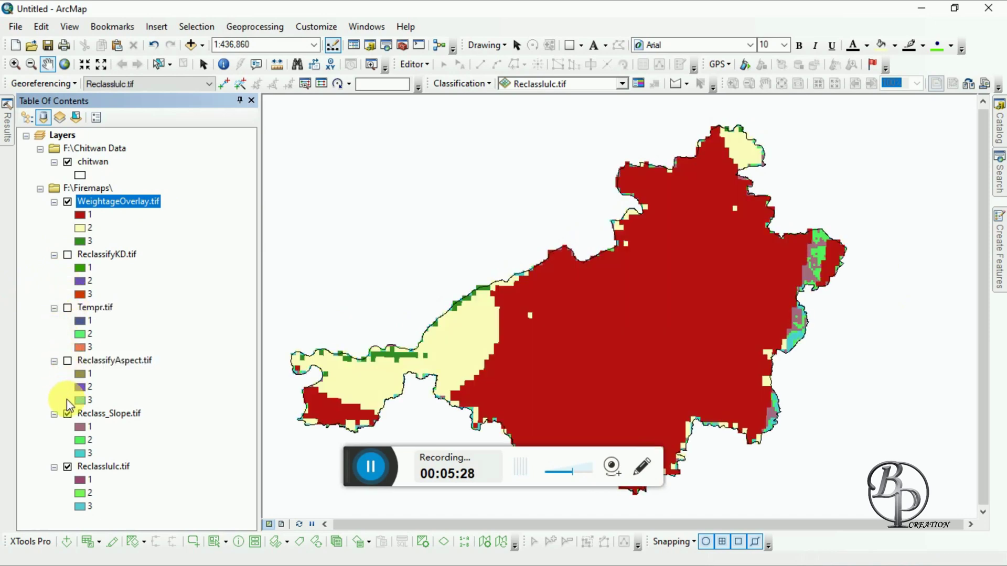
{"action": "left_click", "coordinate": [67, 415]}
{"action": "left_click", "coordinate": [86, 453]}
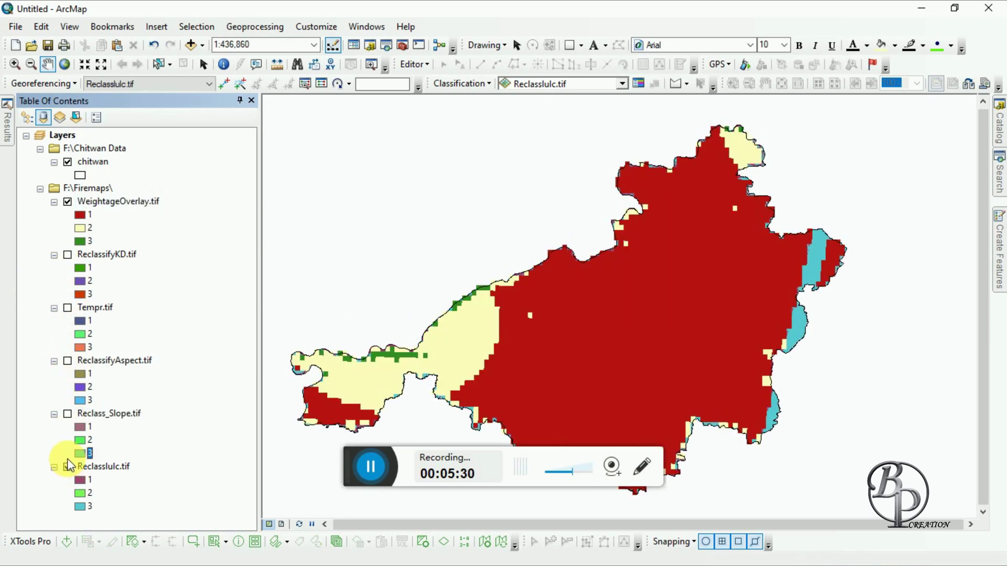
{"action": "left_click", "coordinate": [67, 467]}
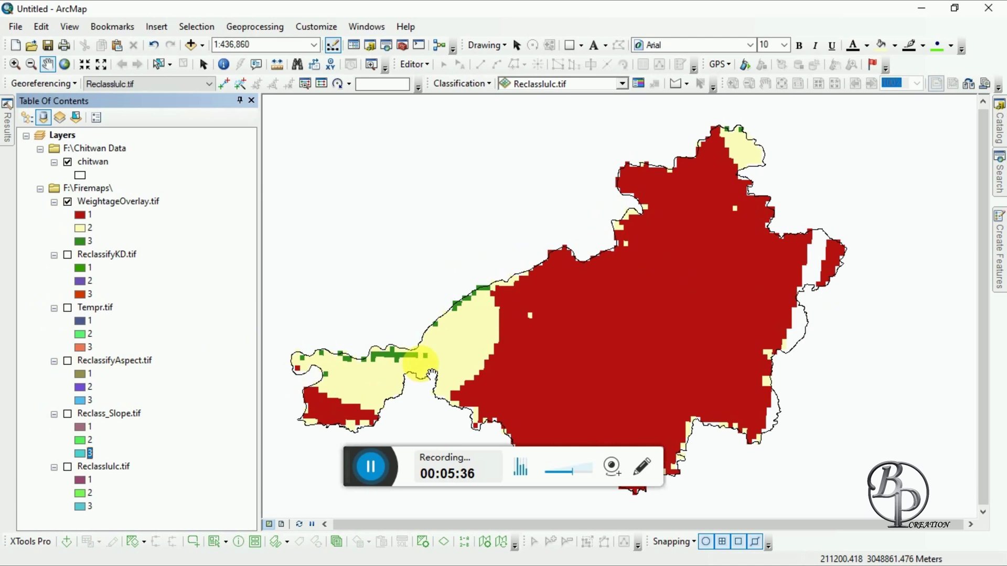
{"action": "left_click", "coordinate": [564, 399]}
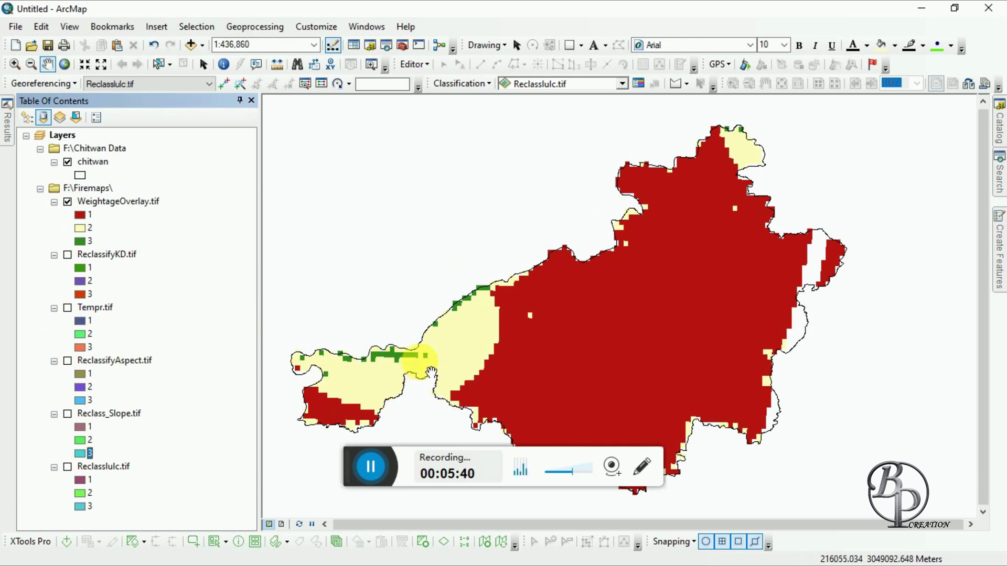
{"action": "left_click", "coordinate": [737, 193]}
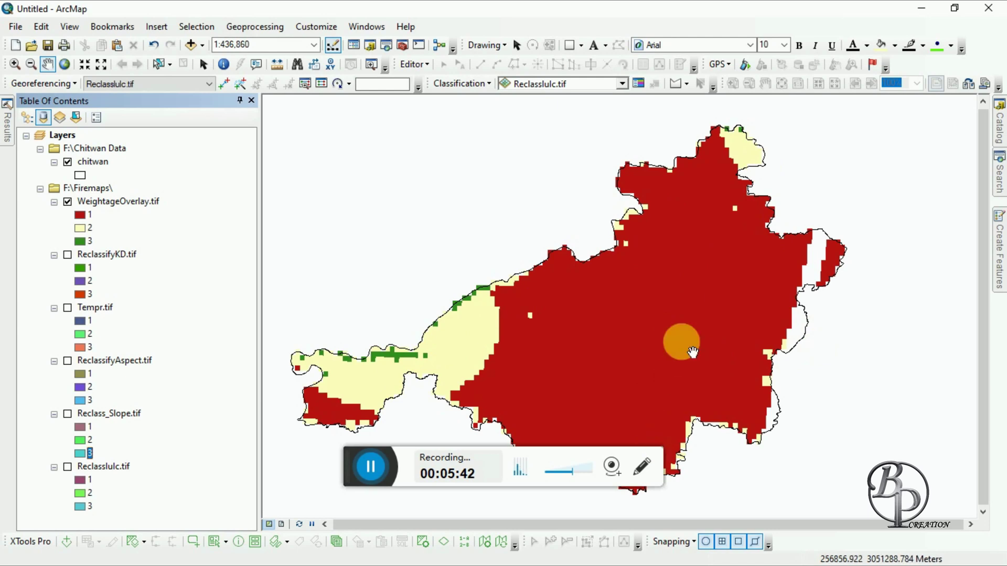
{"action": "left_click_drag", "start_coordinate": [710, 309], "coordinate": [678, 281]}
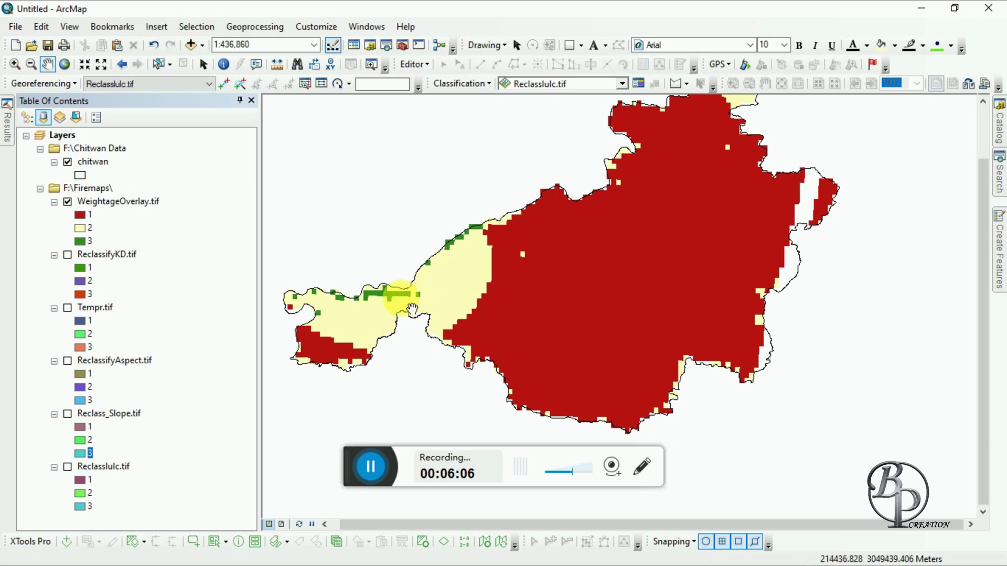
{"action": "left_click", "coordinate": [539, 269]}
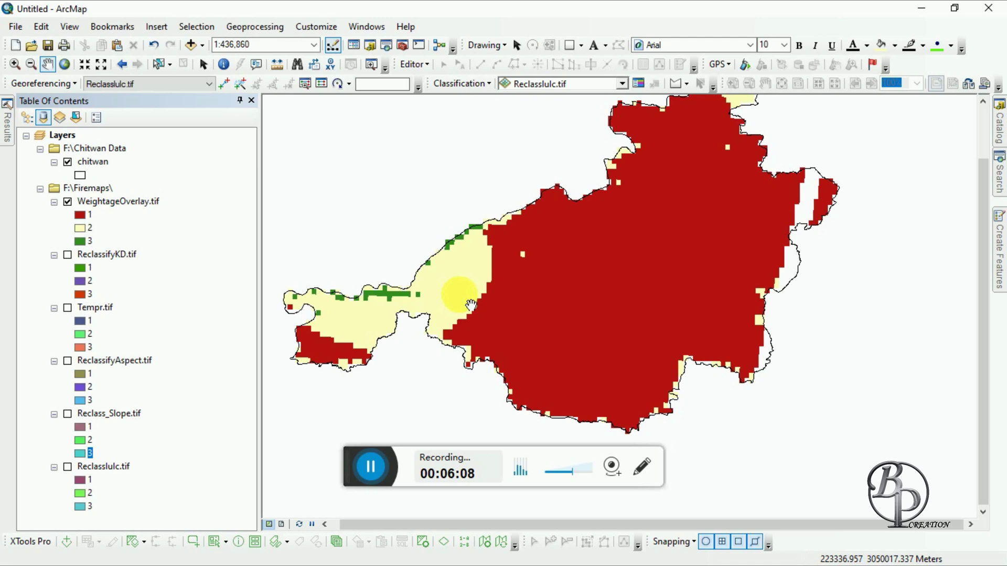
{"action": "left_click", "coordinate": [592, 296]}
{"action": "left_click_drag", "start_coordinate": [699, 234], "coordinate": [696, 298]}
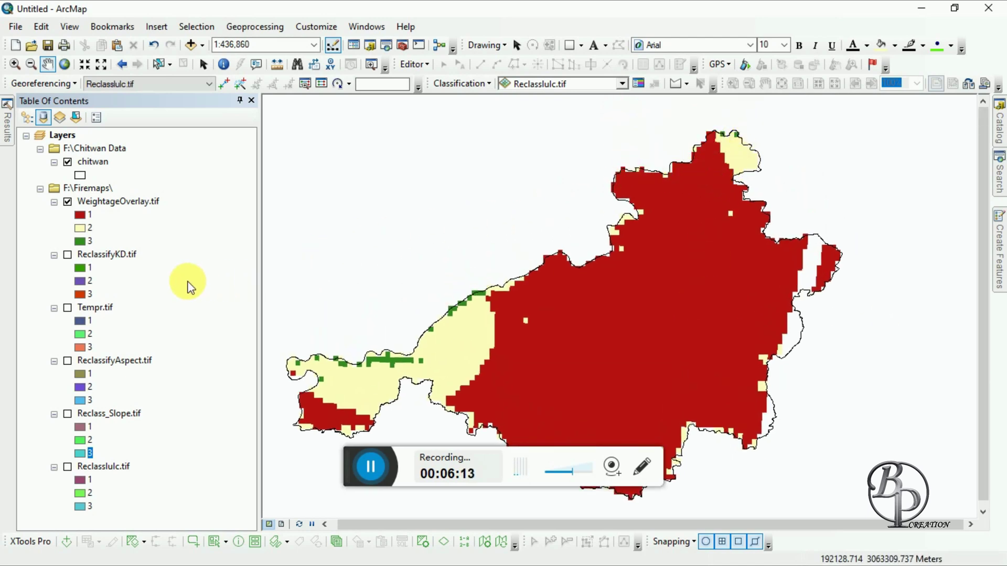
{"action": "left_click", "coordinate": [691, 331]}
{"action": "left_click_drag", "start_coordinate": [690, 331], "coordinate": [716, 296]}
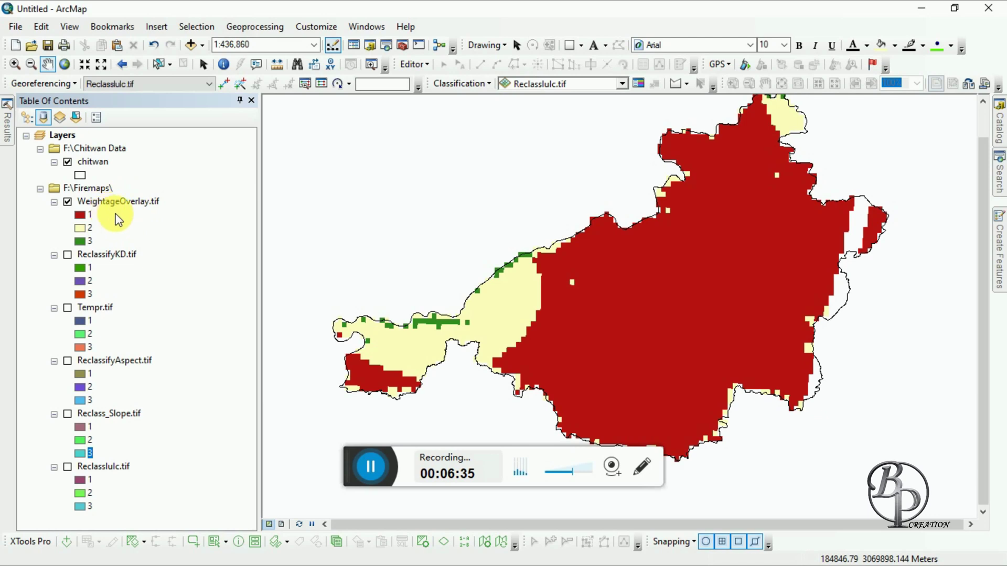
{"action": "left_click", "coordinate": [121, 255]}
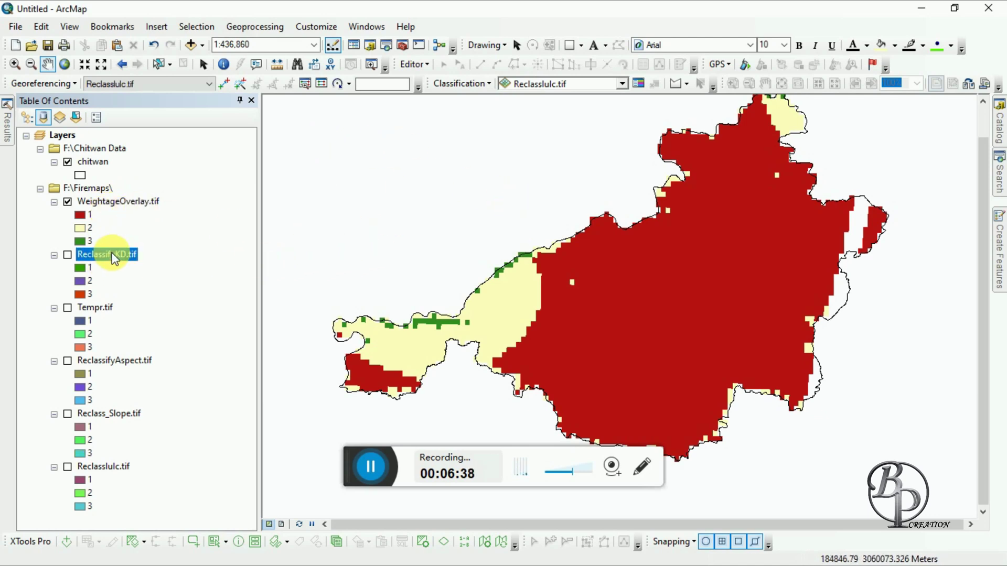
{"action": "left_click", "coordinate": [108, 309]}
{"action": "left_click", "coordinate": [117, 361]}
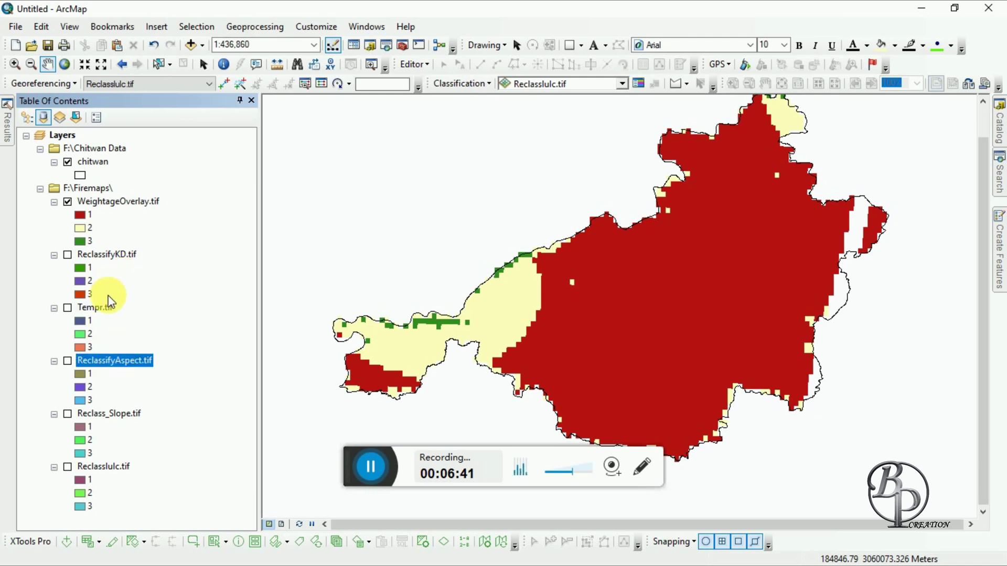
{"action": "left_click", "coordinate": [999, 252]}
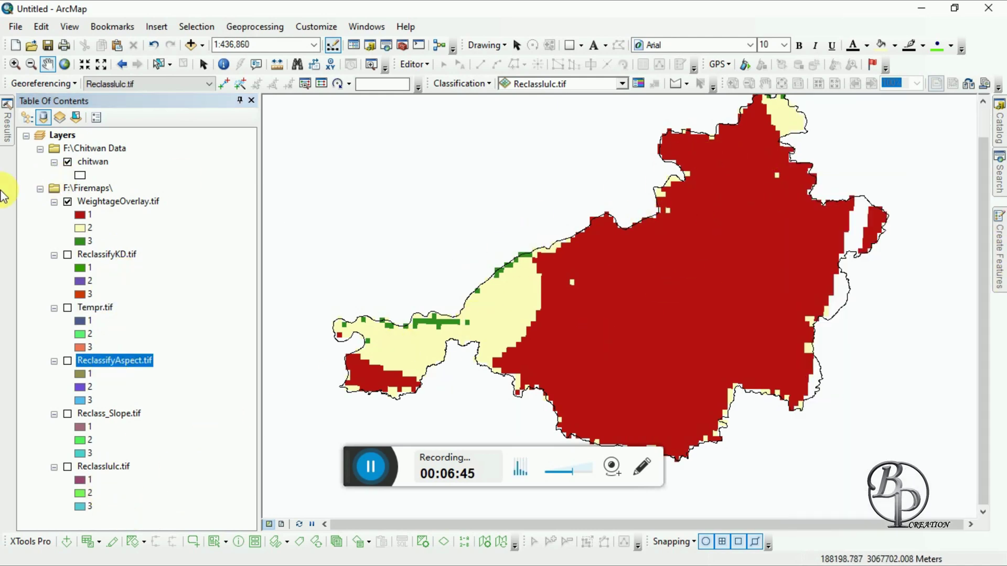
Hide WeightageOverlay.tif, search 'Raster calculator' and open the Raster Calculator (Spatial Analyst) tool.
{"action": "left_click", "coordinate": [67, 202]}
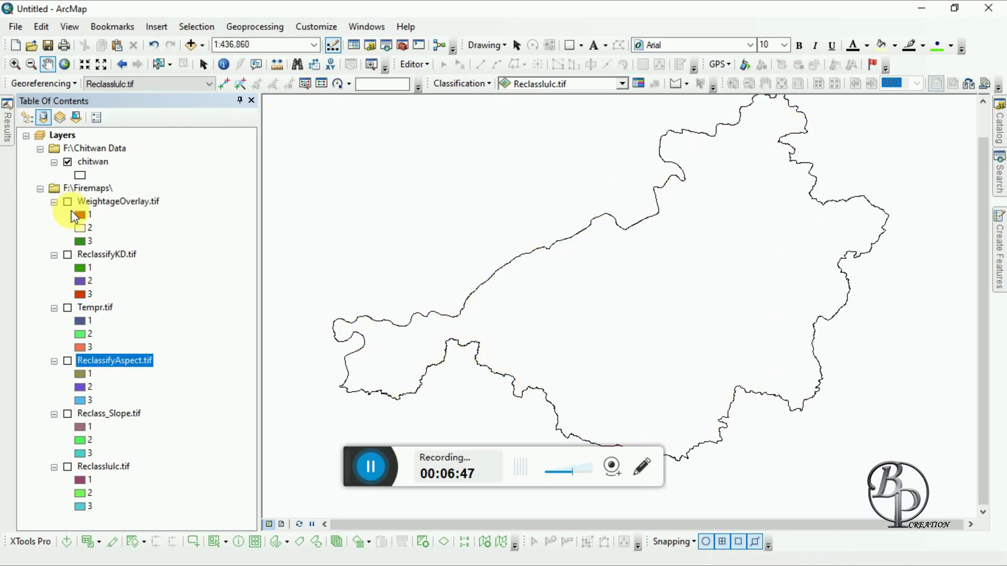
{"action": "left_click", "coordinate": [999, 180]}
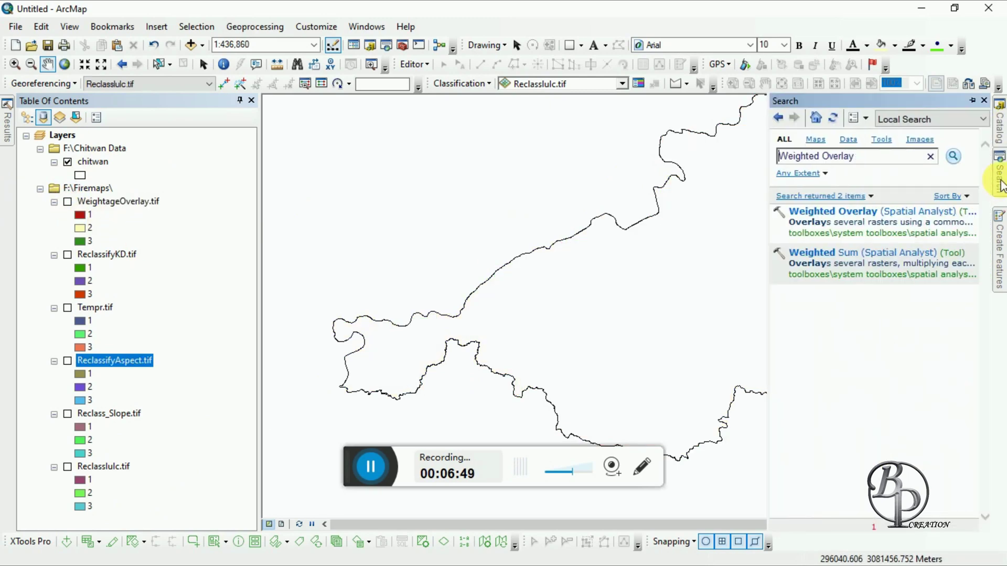
{"action": "left_click_drag", "start_coordinate": [883, 156], "coordinate": [755, 157]}
{"action": "type", "text": "Raster calculator"}
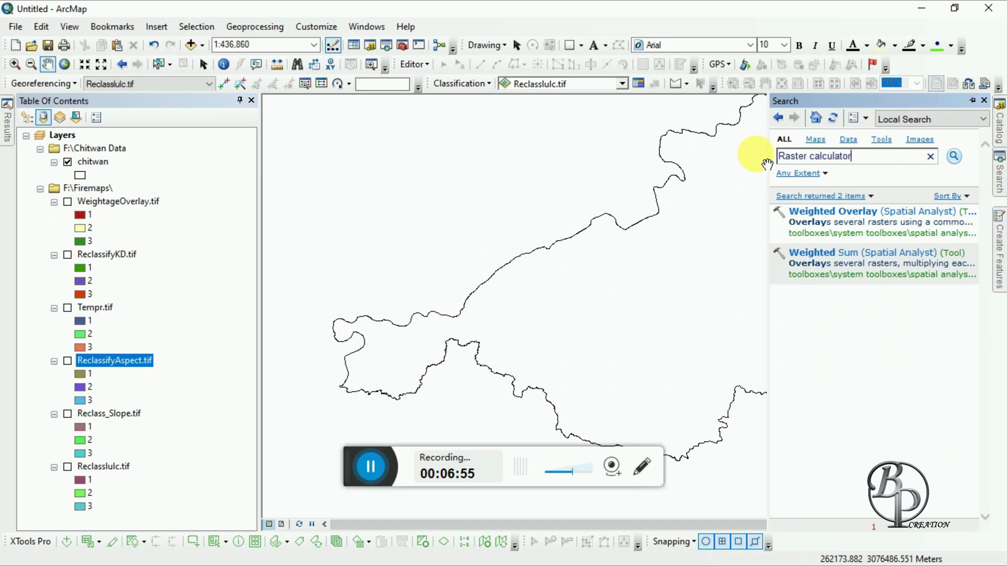
{"action": "left_click", "coordinate": [955, 156]}
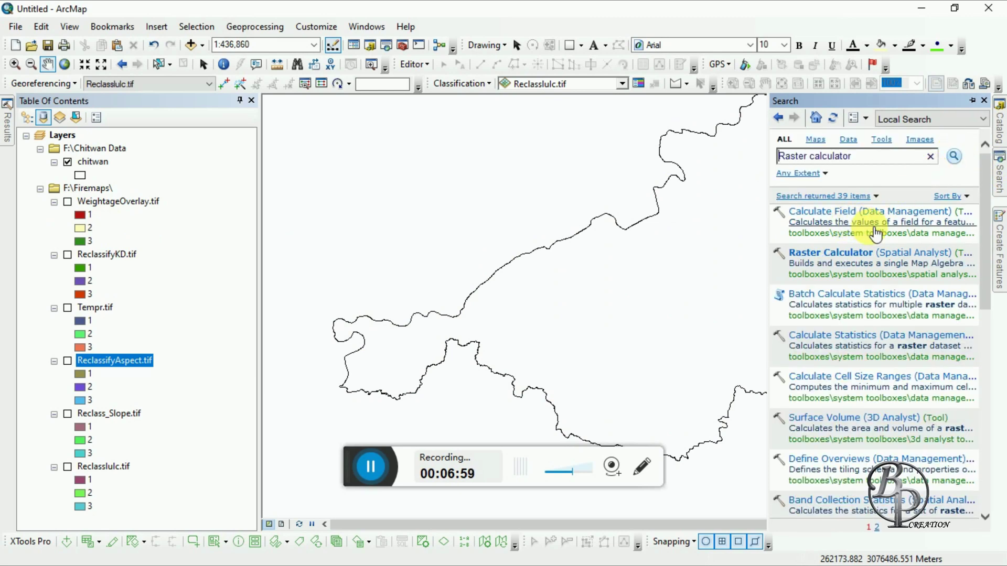
{"action": "left_click", "coordinate": [872, 256]}
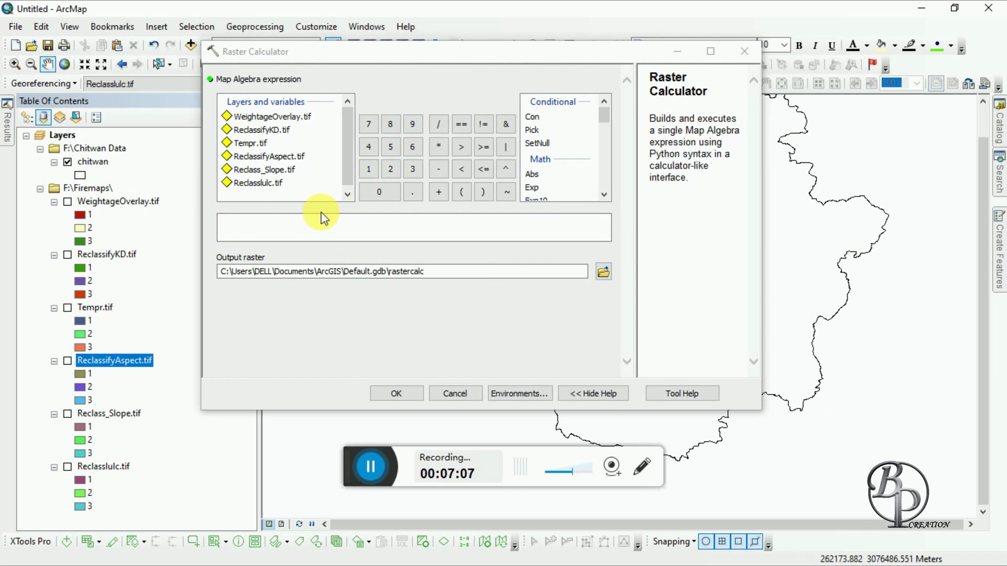
Compute ReclassifyKD + Tempr + ReclassifyAspect + Reclass_Slope + Reclasslulc into rastercalc.
{"action": "left_click", "coordinate": [270, 130]}
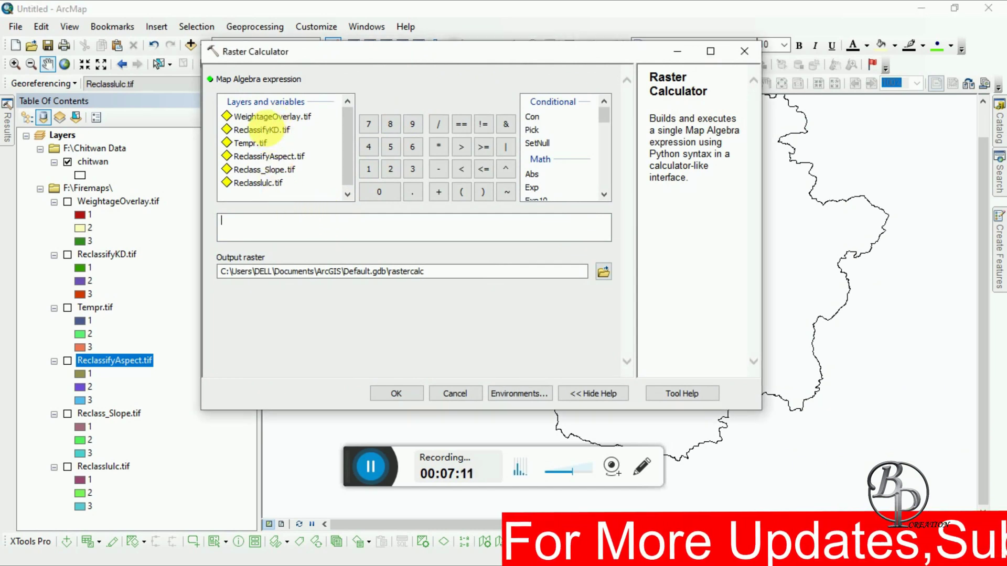
{"action": "double_click", "coordinate": [267, 129]}
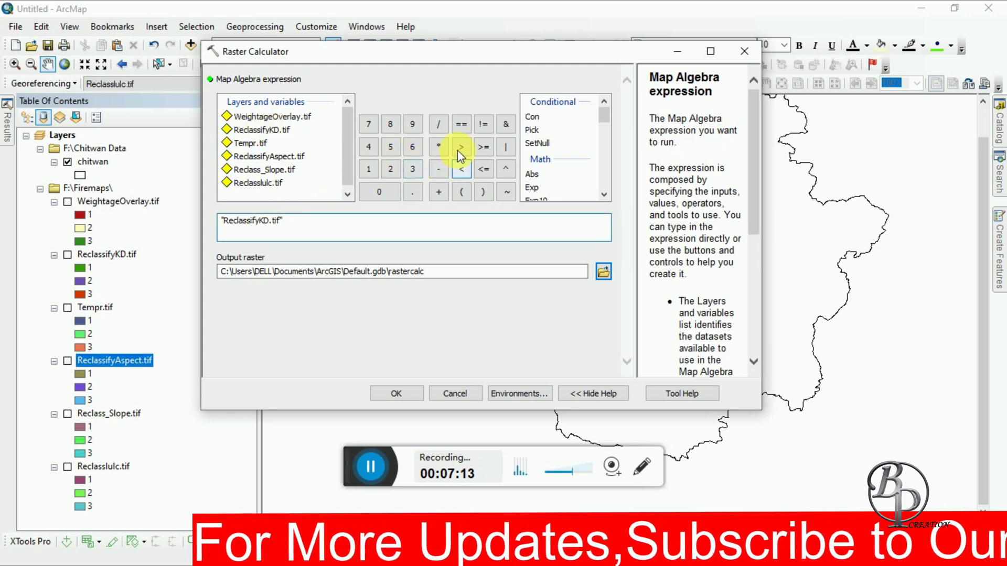
{"action": "left_click", "coordinate": [439, 192]}
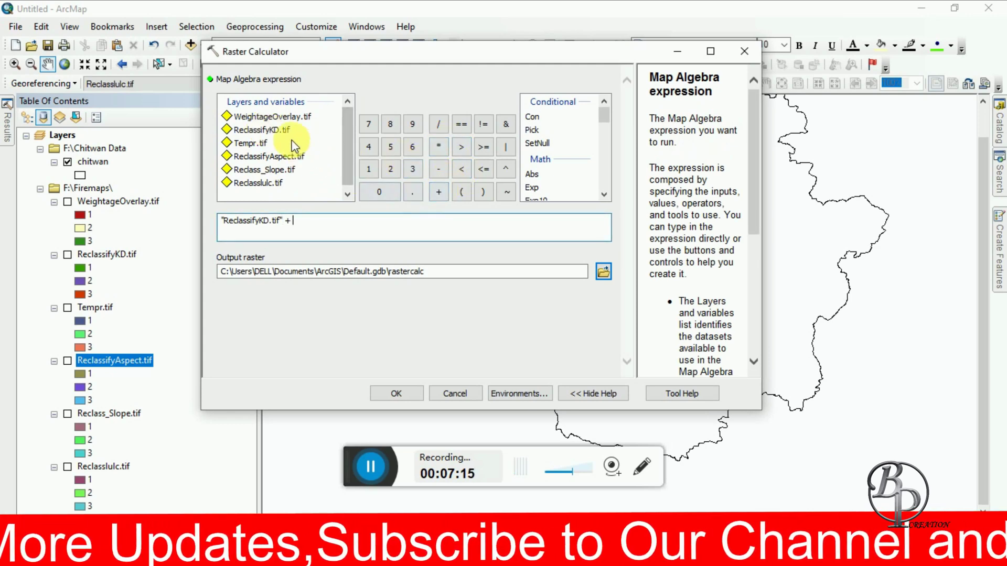
{"action": "double_click", "coordinate": [254, 142]}
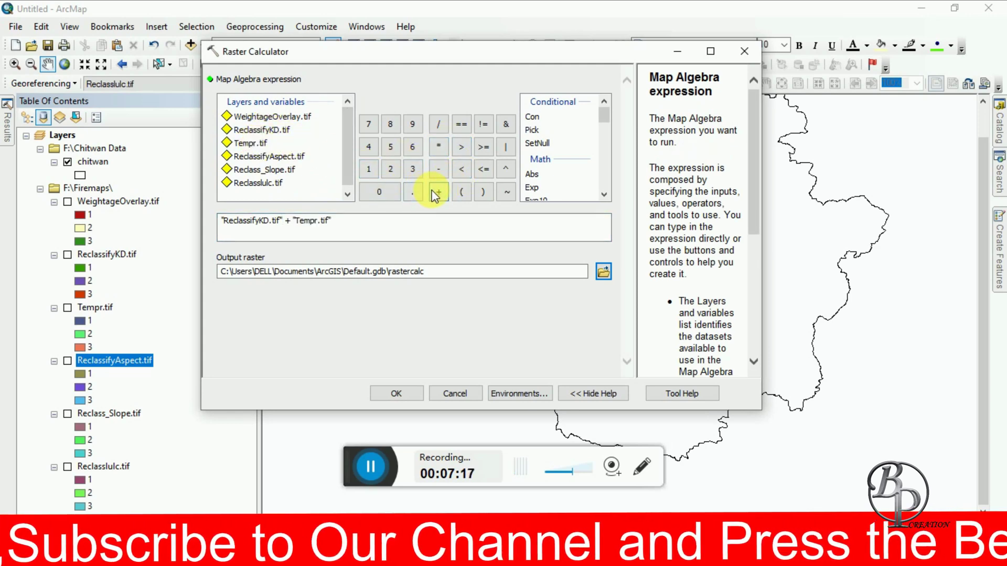
{"action": "left_click", "coordinate": [436, 192]}
{"action": "double_click", "coordinate": [255, 156]}
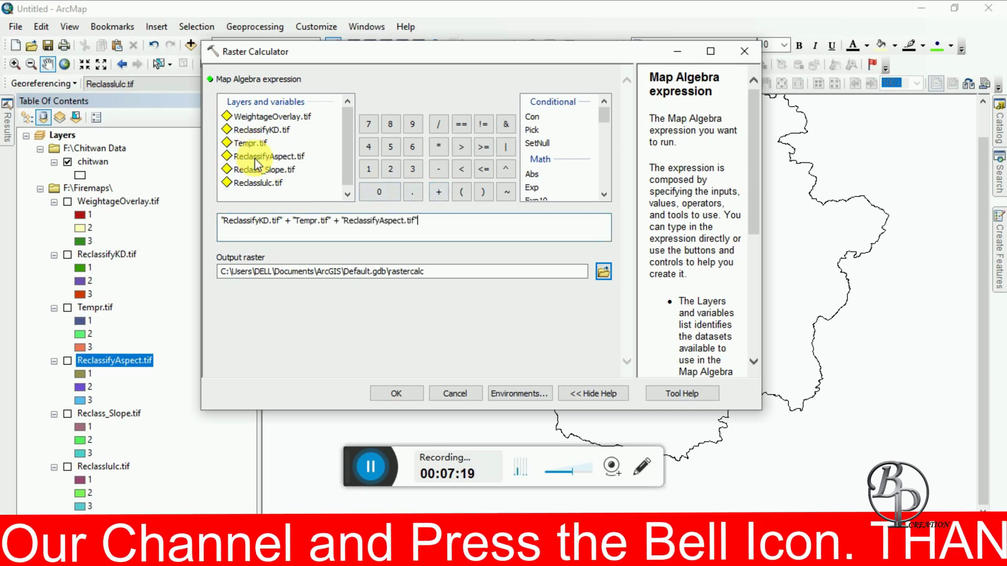
{"action": "left_click", "coordinate": [438, 192]}
{"action": "double_click", "coordinate": [265, 170]}
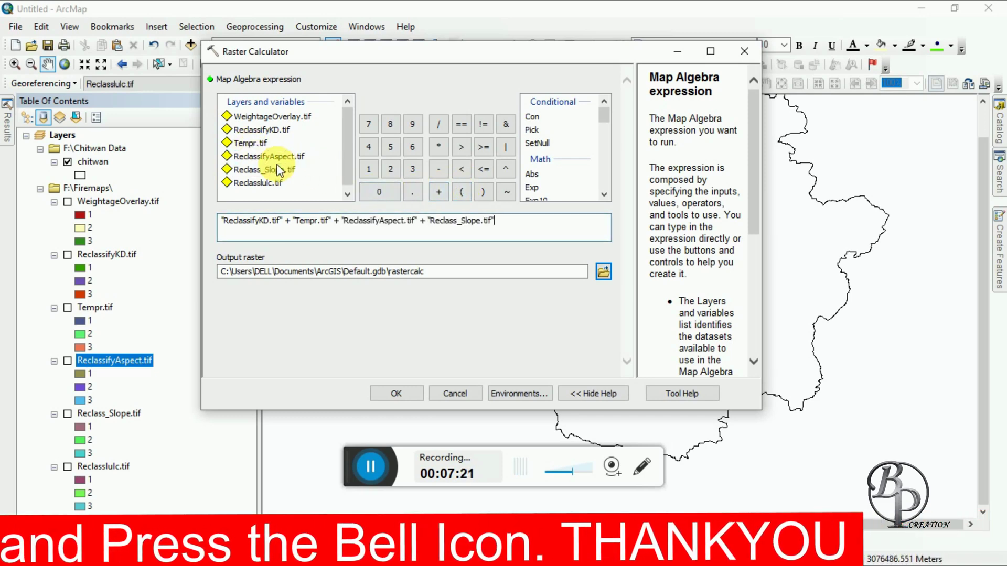
{"action": "left_click", "coordinate": [438, 191]}
{"action": "double_click", "coordinate": [273, 184]}
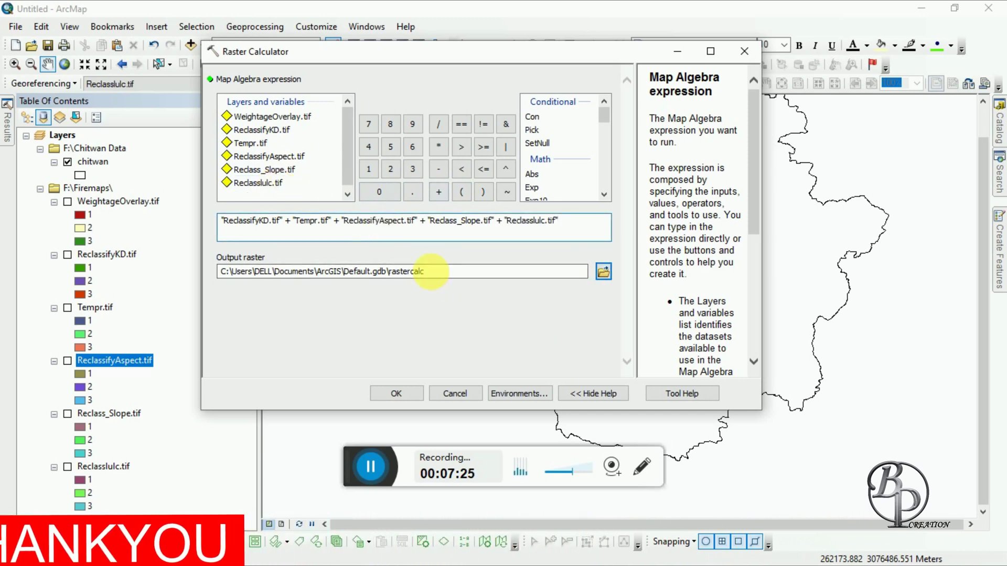
{"action": "left_click", "coordinate": [393, 395]}
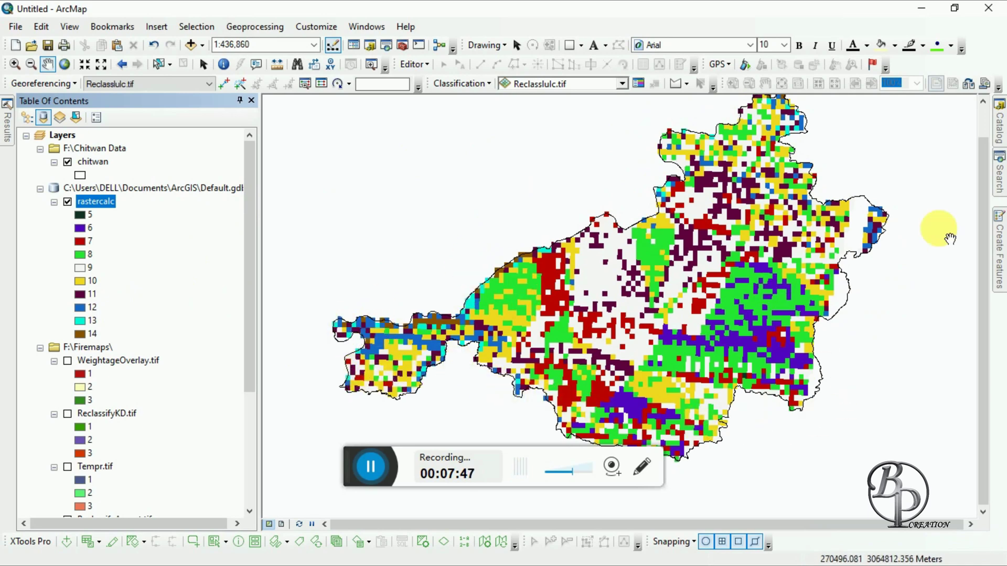
Bring back the Search panel and select the old 'Raster calculator' search text.
{"action": "left_click", "coordinate": [1000, 225]}
{"action": "left_click", "coordinate": [1000, 173]}
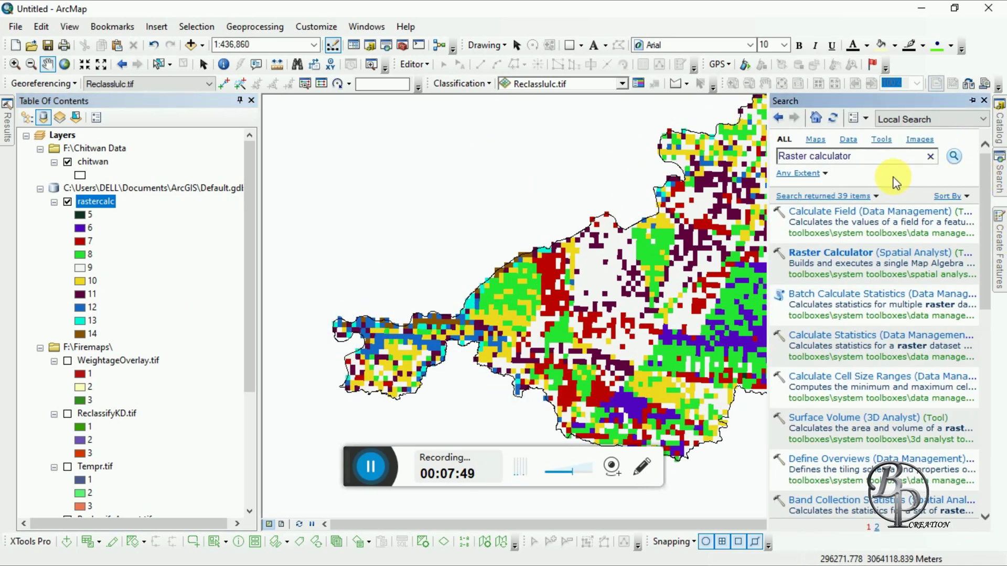
{"action": "left_click_drag", "start_coordinate": [883, 160], "coordinate": [790, 160]}
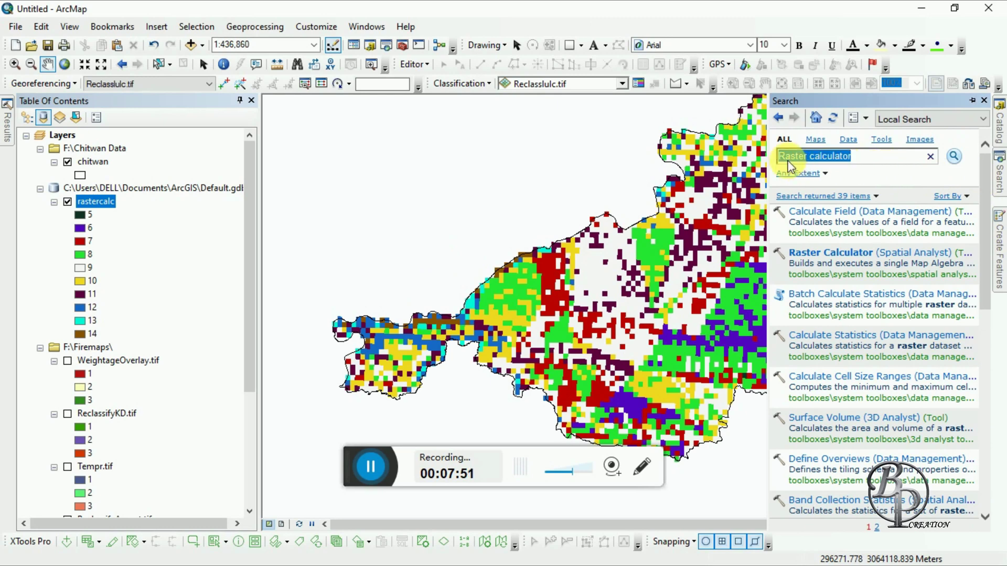
Search for Reclassify, open the Spatial Analyst Reclassify tool, and choose rastercalc as input raster.
{"action": "type", "text": "Reclassify"}
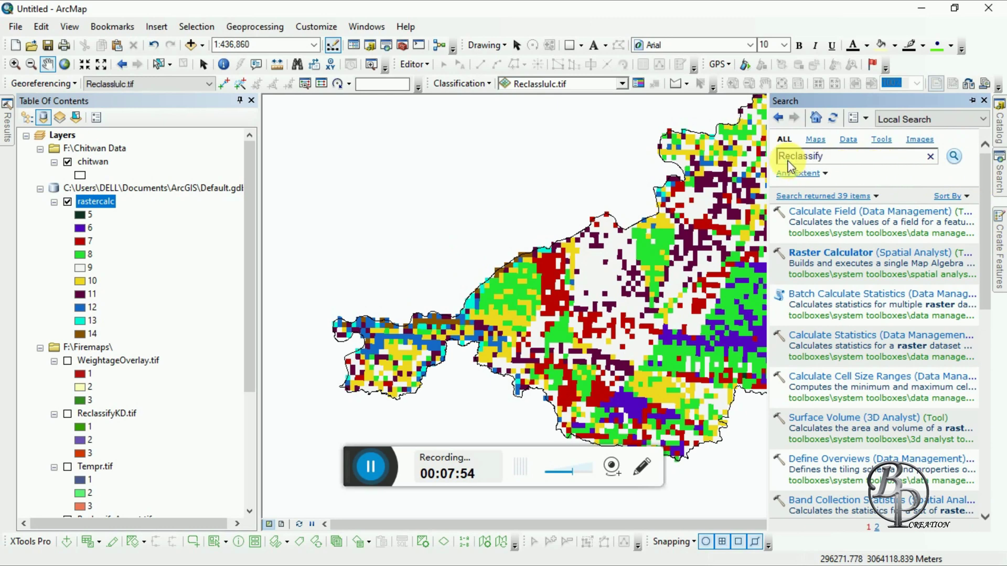
{"action": "key", "text": "Return"}
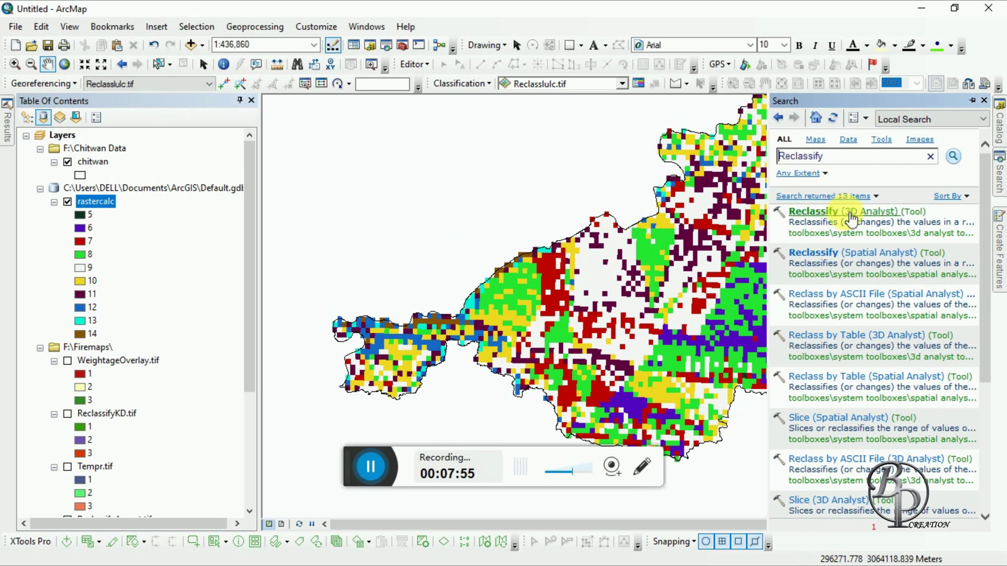
{"action": "left_click", "coordinate": [849, 250]}
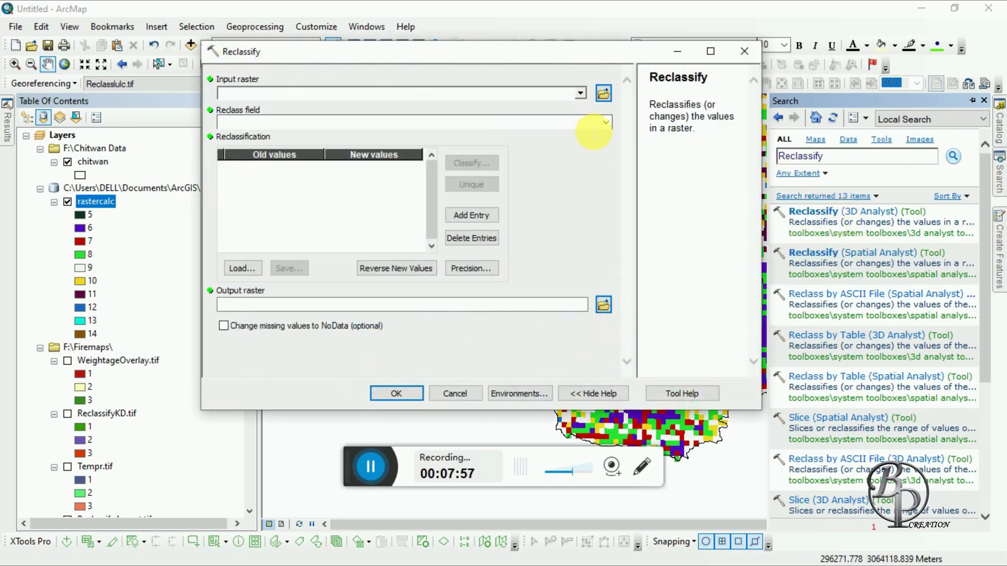
{"action": "left_click", "coordinate": [579, 94]}
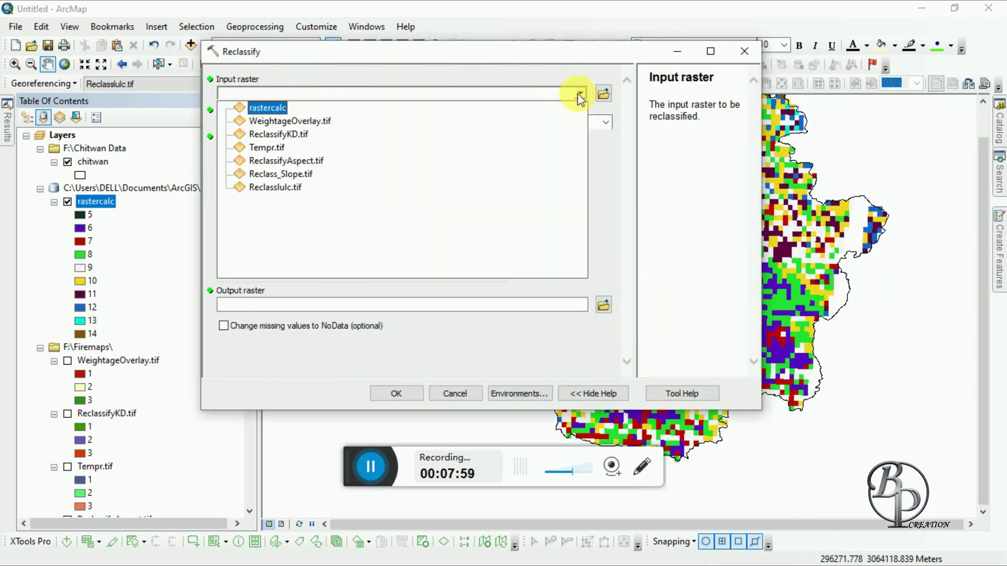
{"action": "left_click", "coordinate": [286, 105]}
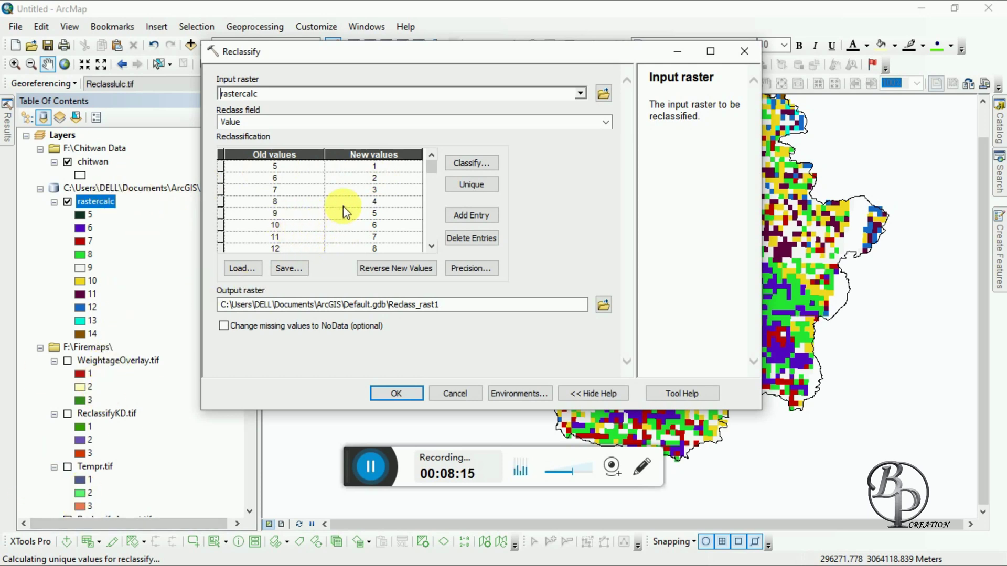
Assign class 1 to old values 6 and 7, then enter first classes for values 8–11.
{"action": "left_click", "coordinate": [376, 182]}
{"action": "left_click", "coordinate": [382, 181]}
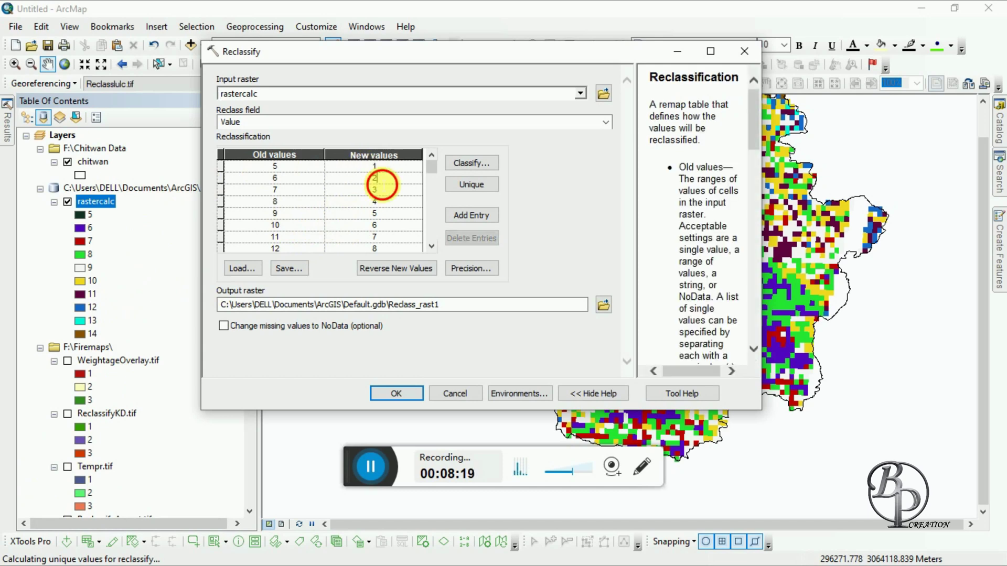
{"action": "type", "text": "1"}
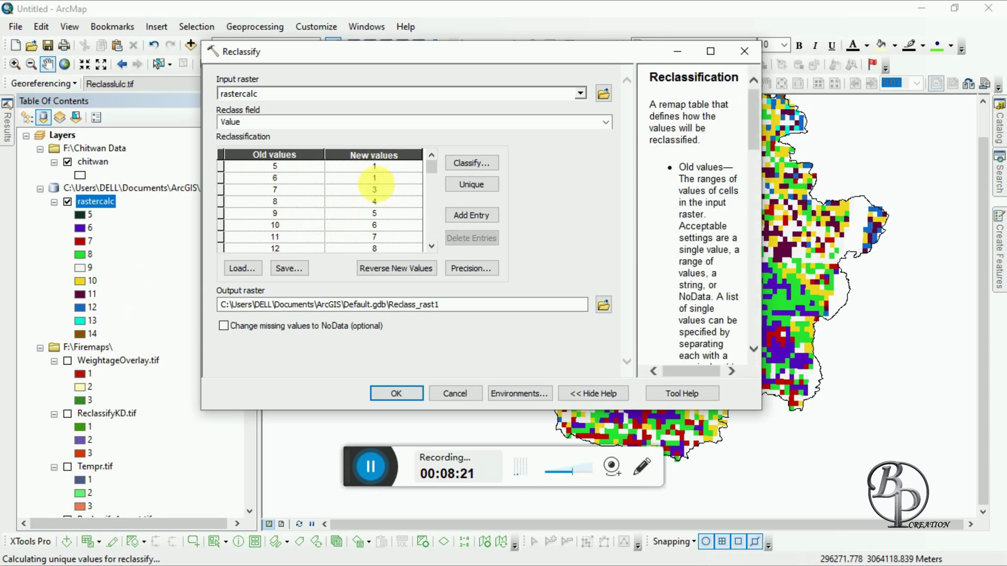
{"action": "left_click", "coordinate": [381, 190]}
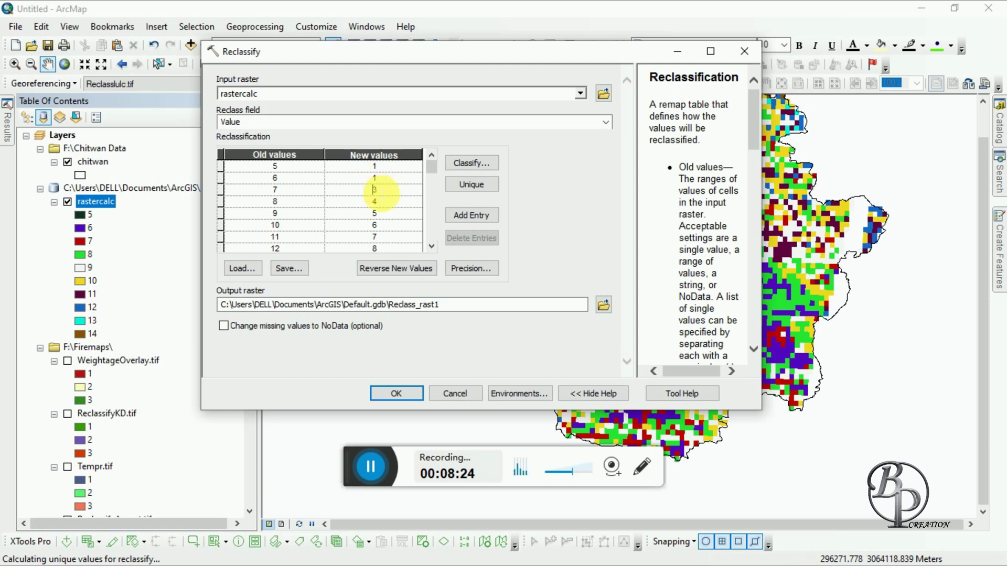
{"action": "type", "text": "1"}
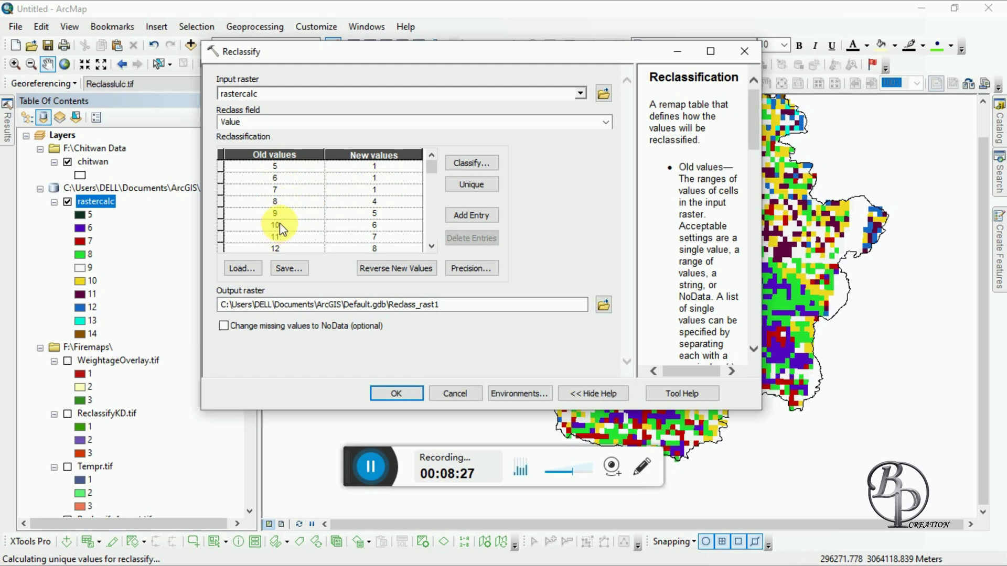
{"action": "left_click", "coordinate": [376, 204]}
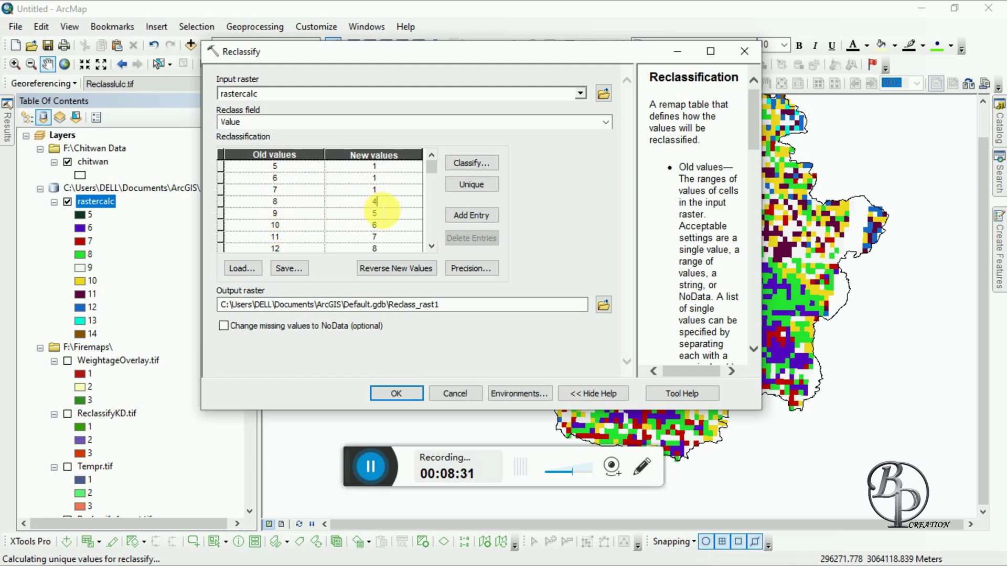
{"action": "type", "text": "2"}
{"action": "left_click", "coordinate": [376, 213]}
{"action": "left_click", "coordinate": [375, 226]}
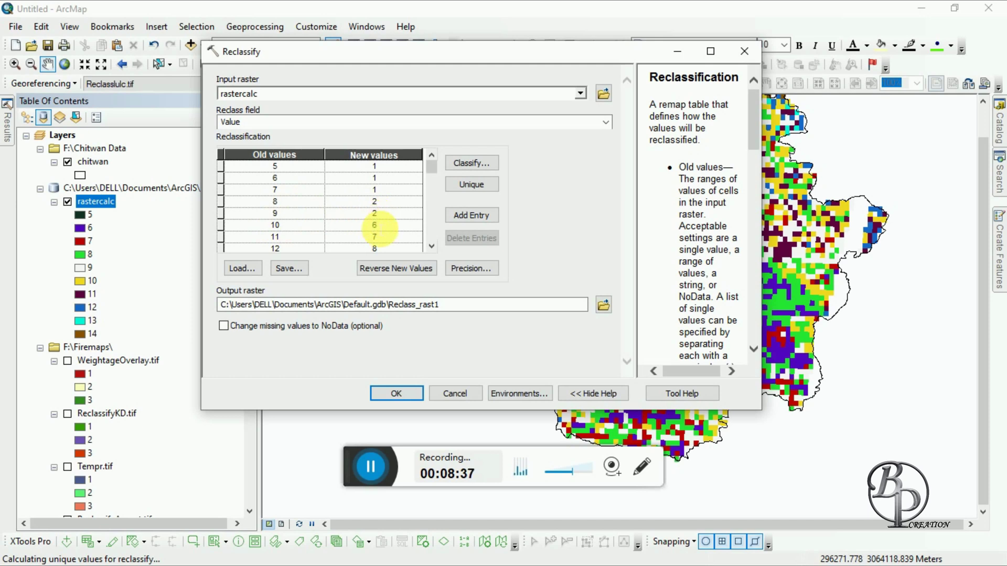
{"action": "type", "text": "3"}
{"action": "left_click", "coordinate": [376, 238]}
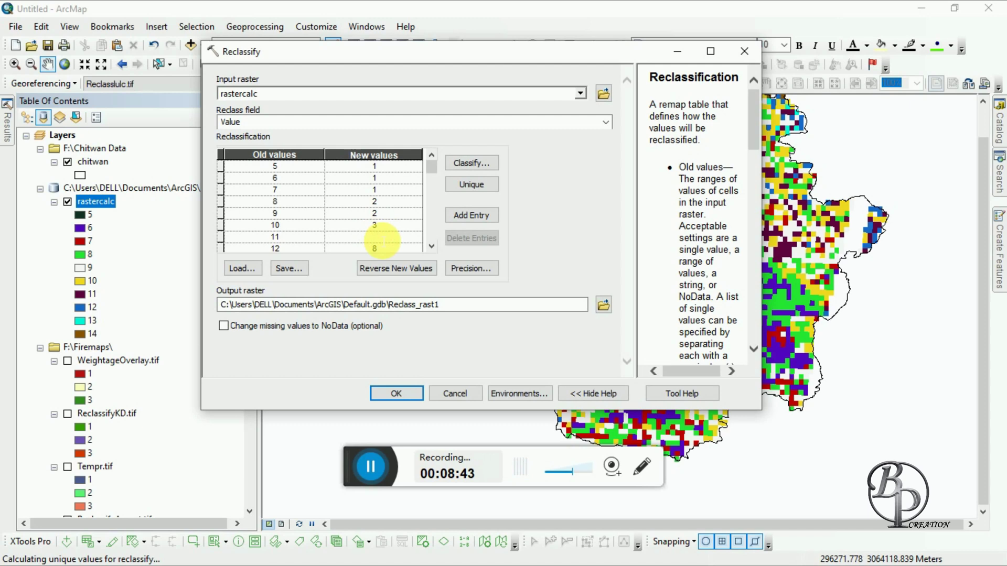
{"action": "key", "text": "Down"}
{"action": "key", "text": "Down"}
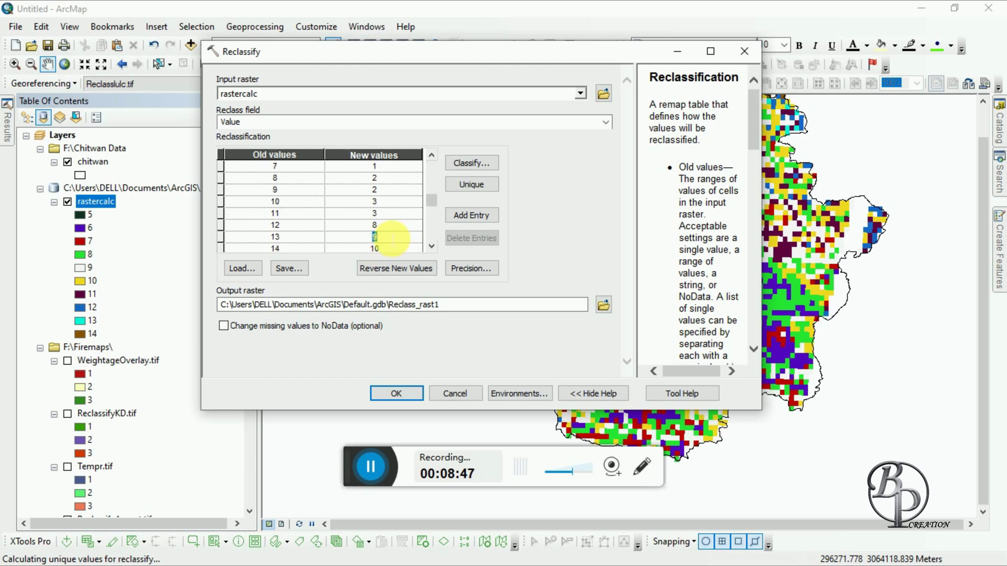
Correct old values 10–11 to class 2 and set values 12–14 to class 3.
{"action": "left_click", "coordinate": [377, 201]}
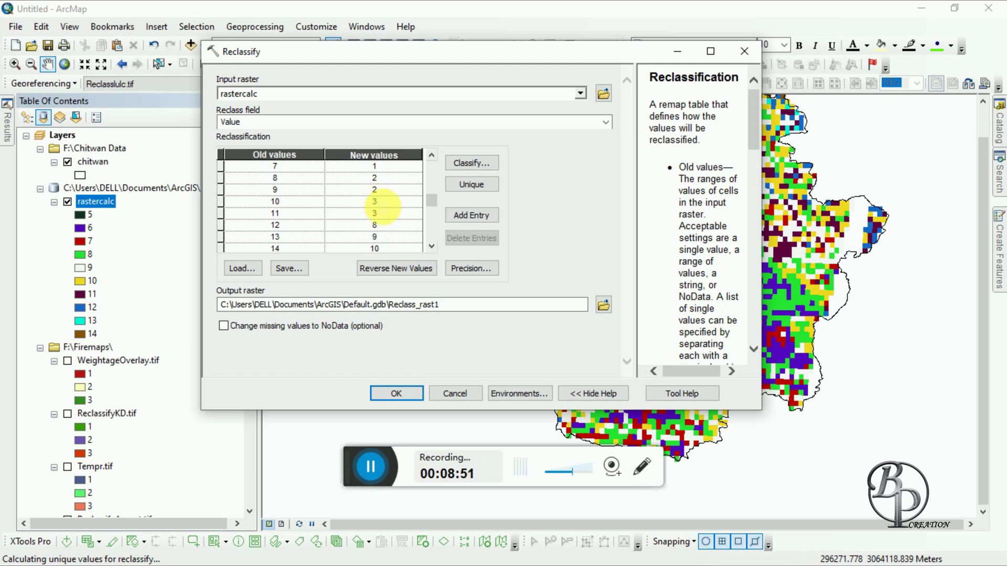
{"action": "type", "text": "2"}
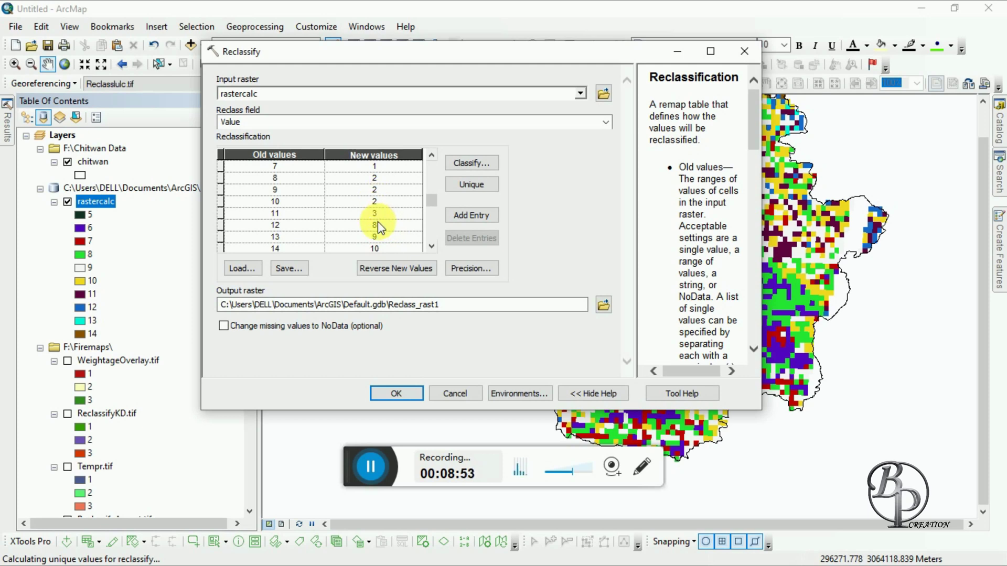
{"action": "left_click", "coordinate": [378, 213]}
{"action": "key", "text": "BackSpace"}
{"action": "type", "text": "2"}
{"action": "left_click", "coordinate": [378, 225]}
{"action": "type", "text": "3"}
{"action": "left_click", "coordinate": [376, 237]}
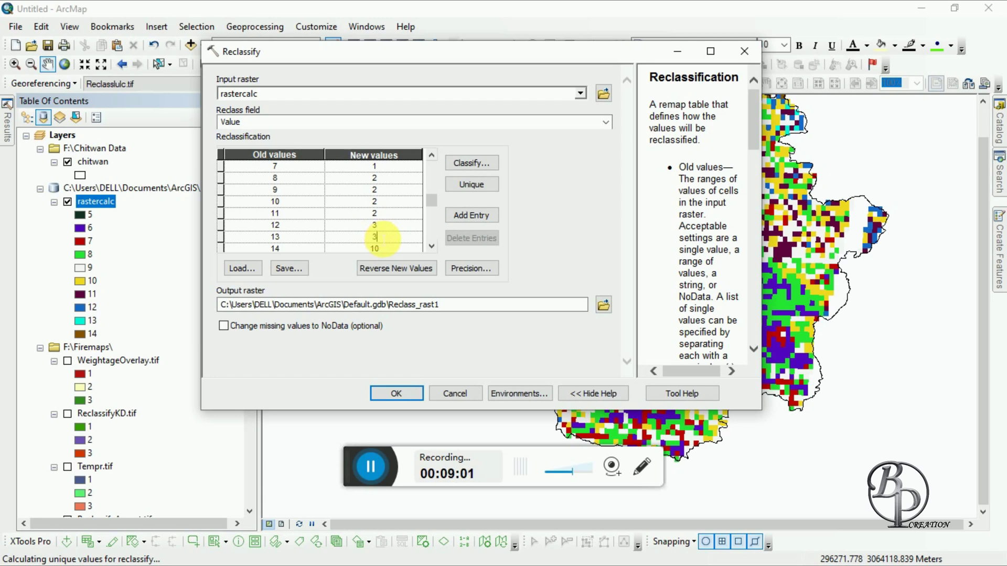
{"action": "key", "text": "Down"}
{"action": "key", "text": "Down"}
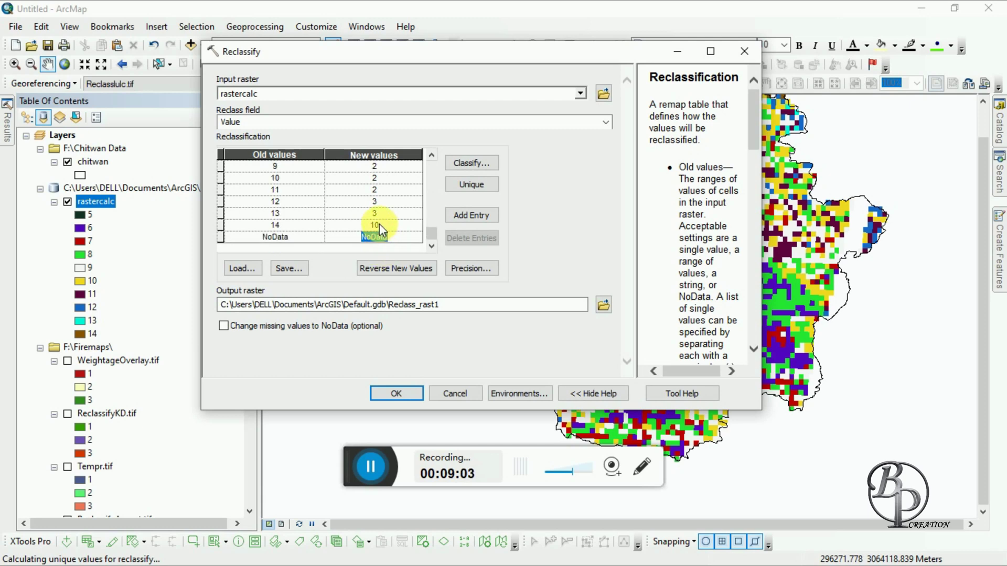
{"action": "left_click", "coordinate": [379, 225]}
{"action": "type", "text": "3"}
{"action": "left_click", "coordinate": [431, 346]}
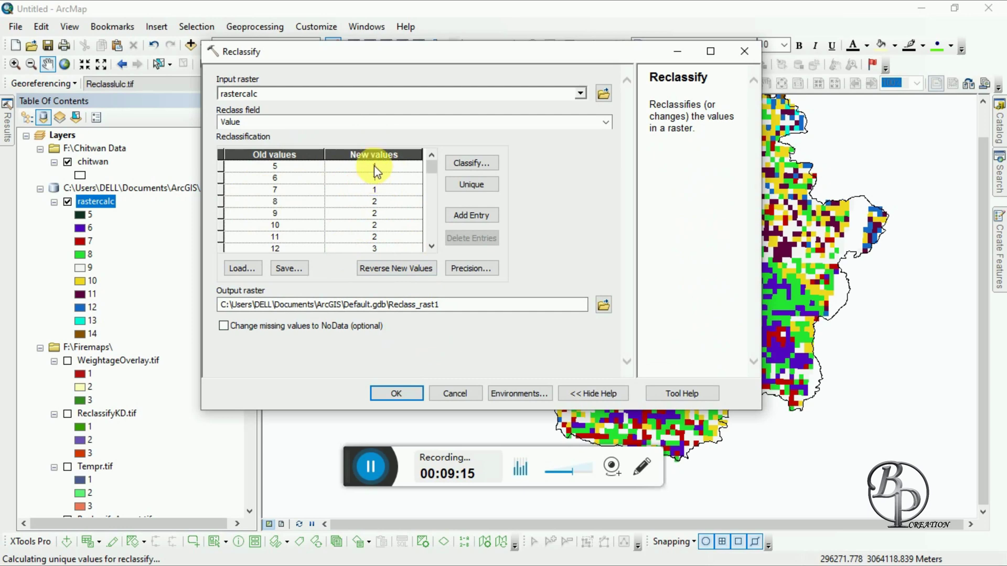
Set the output raster to F:\Firemaps\Raster_calculator.tif, fixing the file name and extension.
{"action": "left_click", "coordinate": [603, 305]}
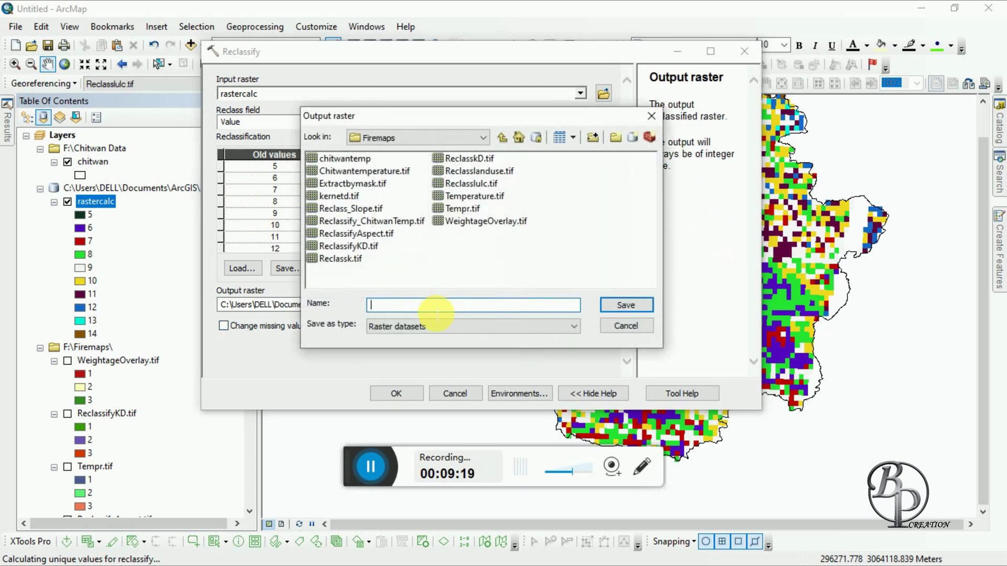
{"action": "type", "text": "Raster calculator"}
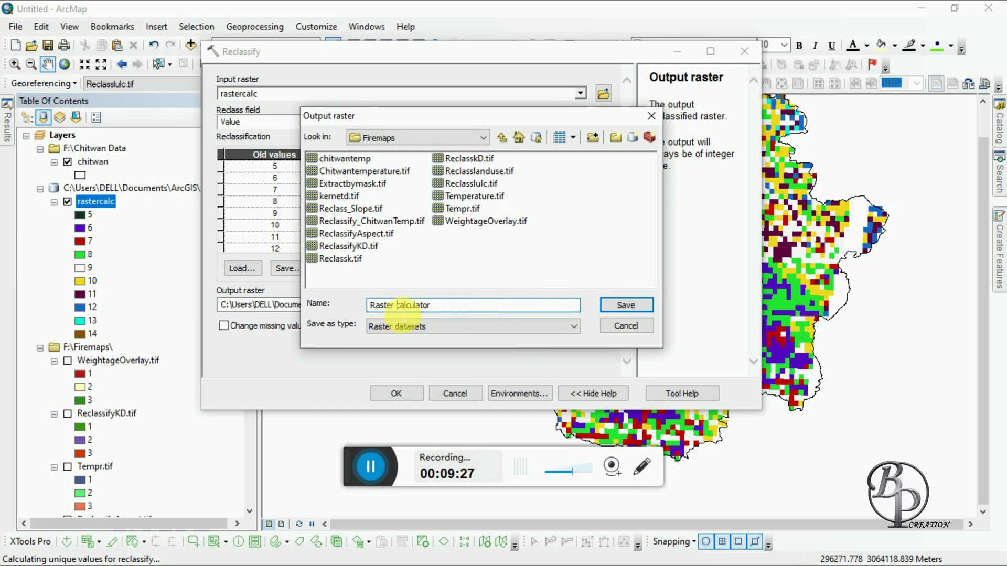
{"action": "key", "text": "BackSpace"}
{"action": "type", "text": "_"}
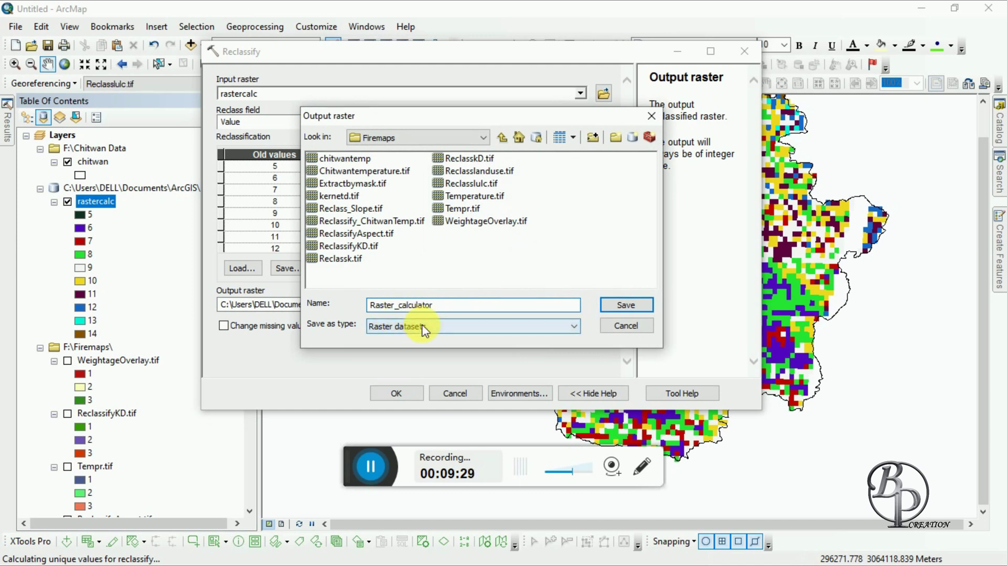
{"action": "left_click", "coordinate": [443, 305]}
{"action": "type", "text": ".tif"}
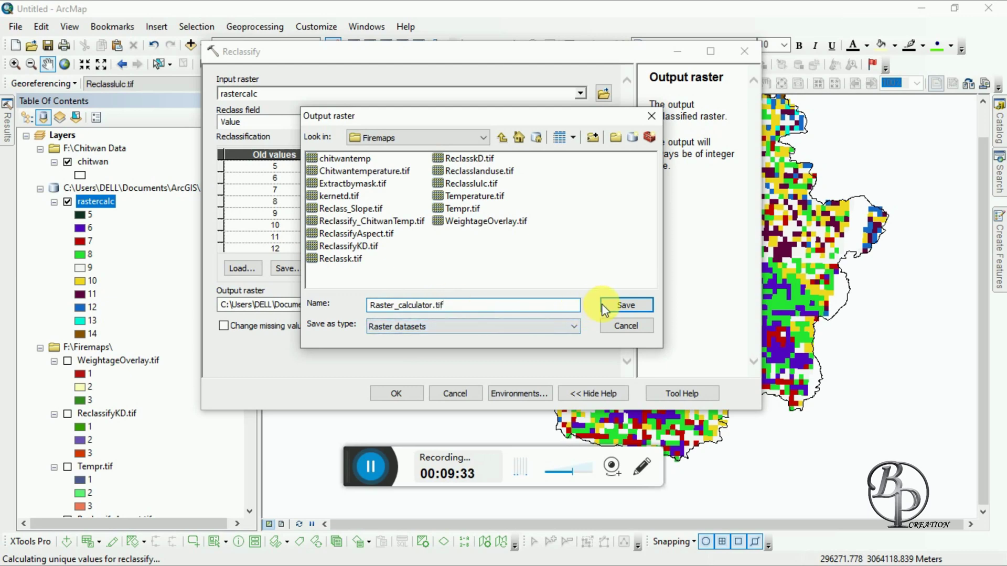
{"action": "left_click", "coordinate": [603, 304]}
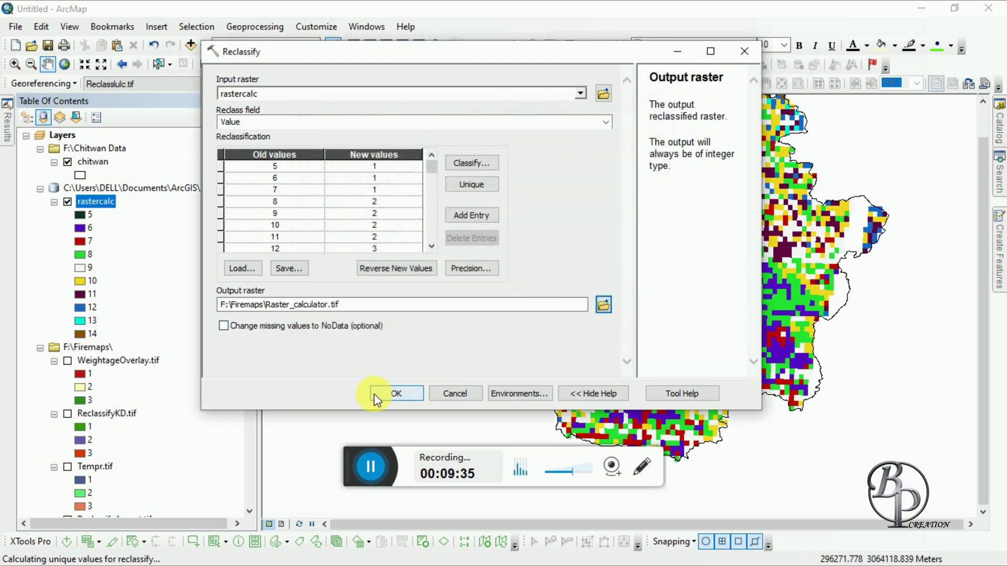
{"action": "left_click", "coordinate": [338, 304]}
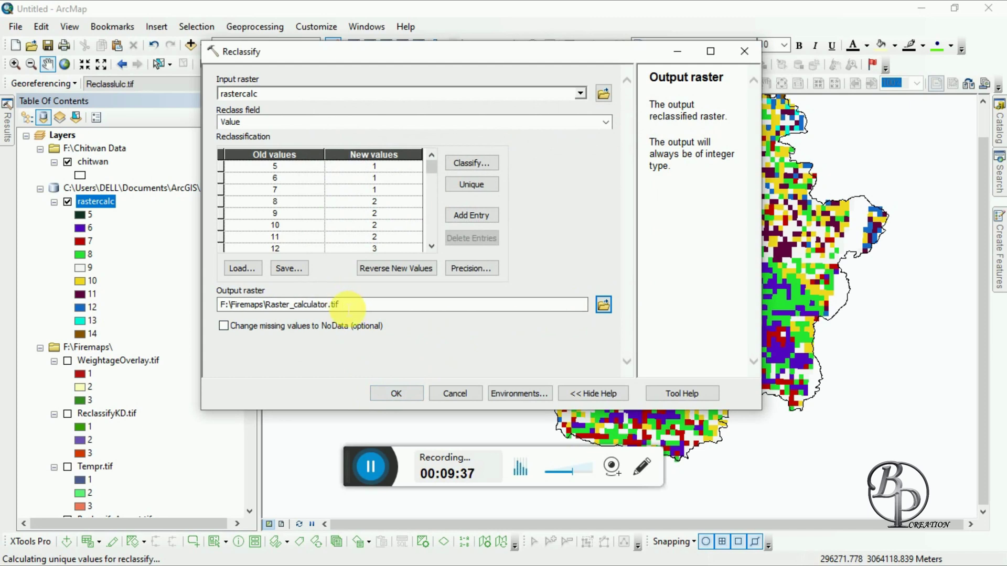
{"action": "left_click_drag", "start_coordinate": [347, 307], "coordinate": [331, 307]}
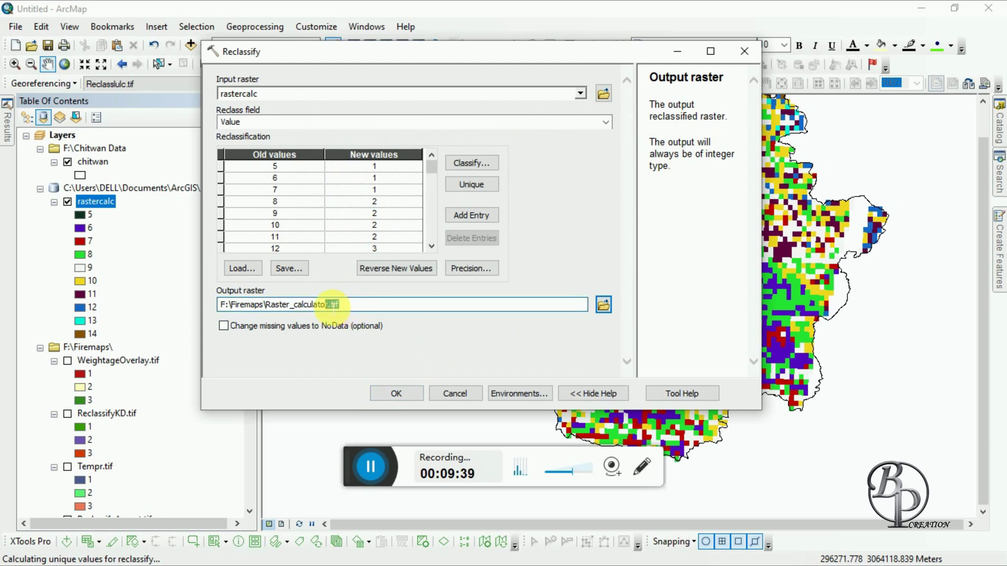
{"action": "key", "text": "Delete"}
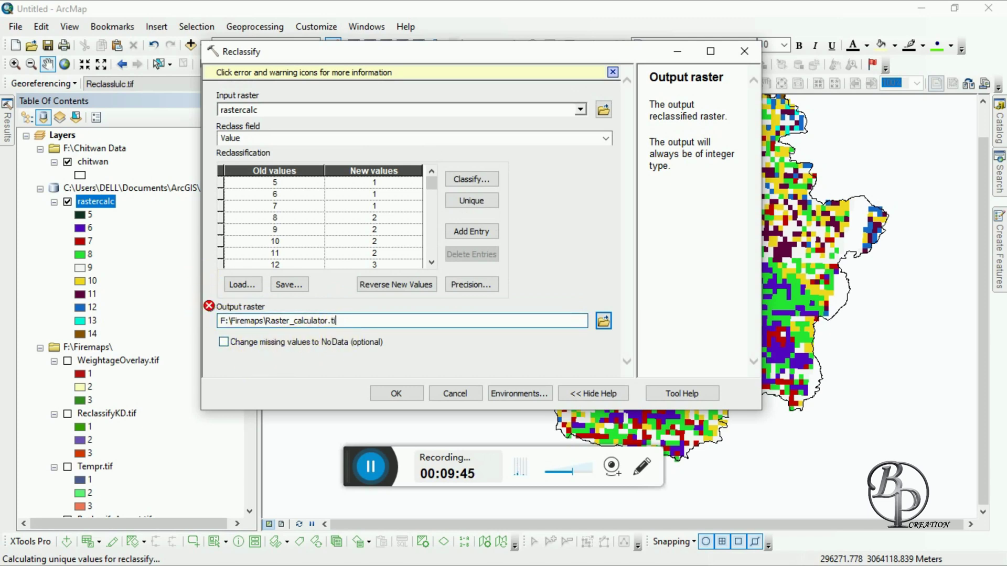
{"action": "left_click", "coordinate": [304, 360]}
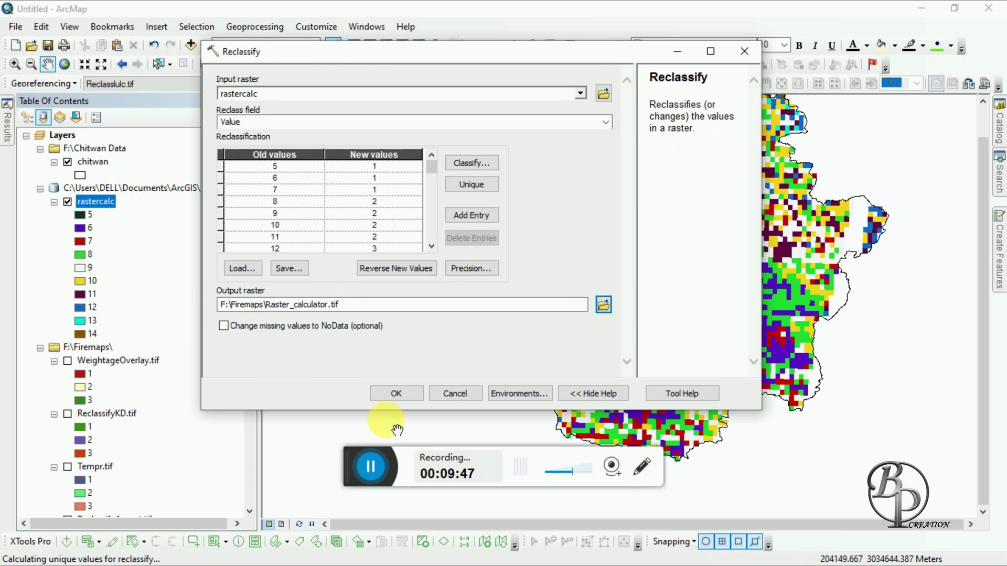
Run Reclassify to create and display the three-class Raster_calculator.tif layer.
{"action": "left_click", "coordinate": [386, 394]}
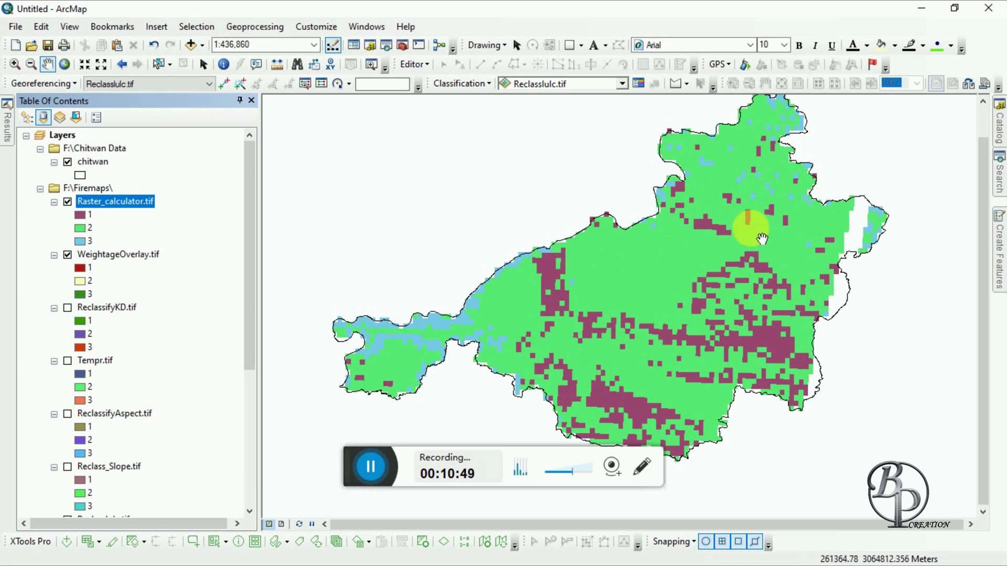
Hide Raster_calculator.tif and the rastercalc sum layer in the Table of Contents.
{"action": "left_click", "coordinate": [69, 201]}
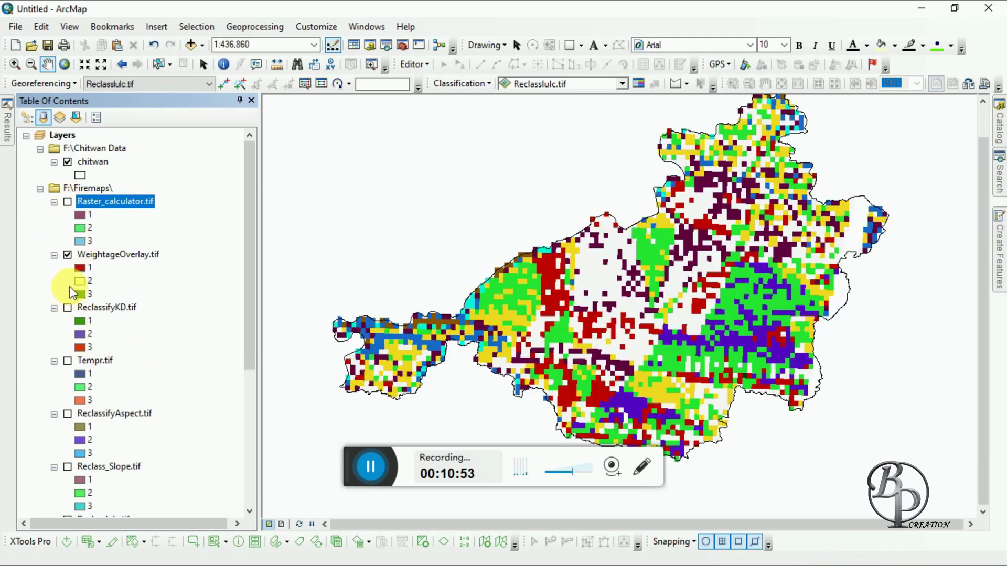
{"action": "scroll", "coordinate": [94, 352], "scroll_direction": "down", "scroll_amount": 4}
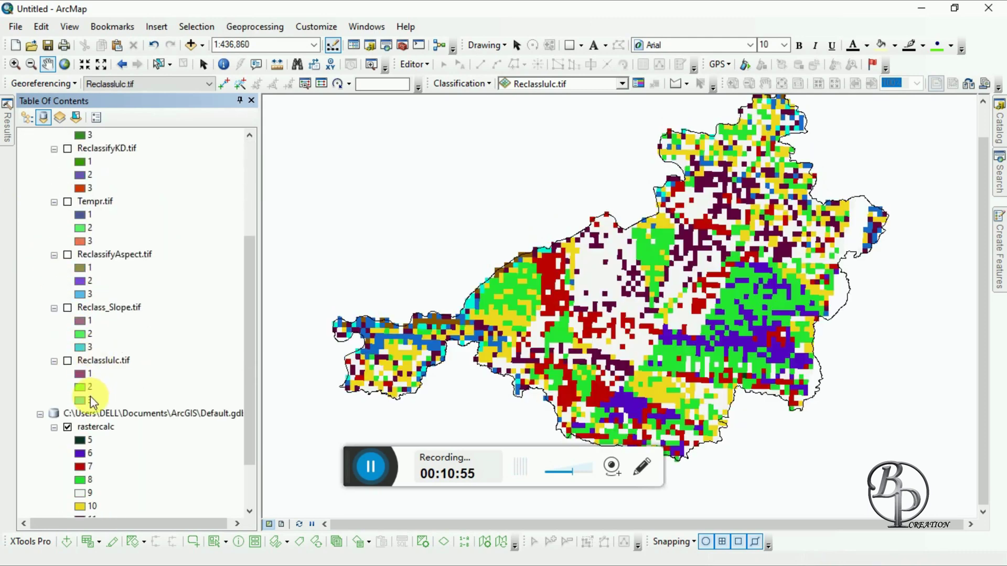
{"action": "left_click", "coordinate": [67, 428]}
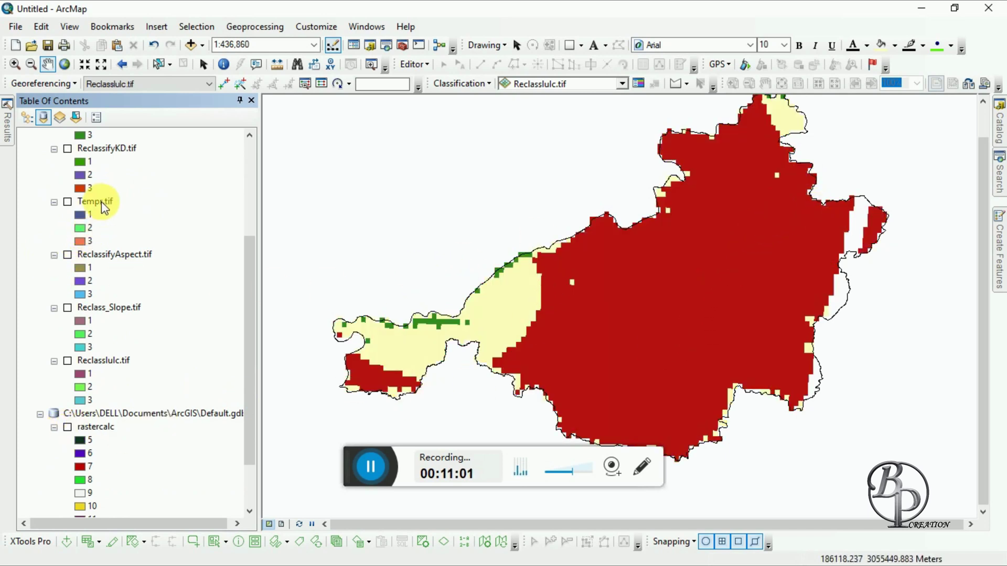
{"action": "scroll", "coordinate": [102, 201], "scroll_direction": "up", "scroll_amount": 1}
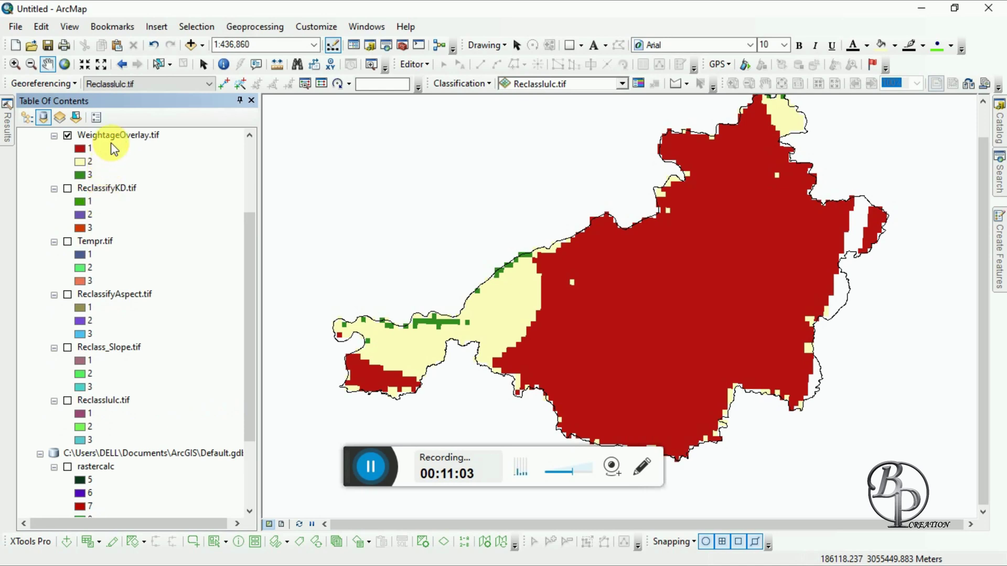
Toggle Raster_calculator.tif and WeightageOverlay.tif visibility to compare the two fire risk maps.
{"action": "left_click", "coordinate": [131, 136]}
{"action": "scroll", "coordinate": [188, 167], "scroll_direction": "up", "scroll_amount": 3}
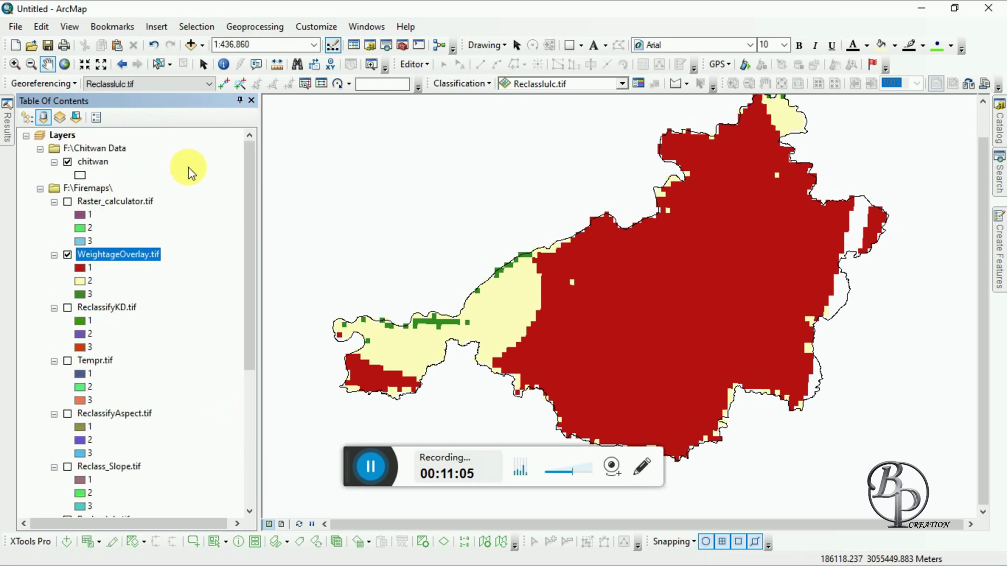
{"action": "left_click", "coordinate": [126, 200]}
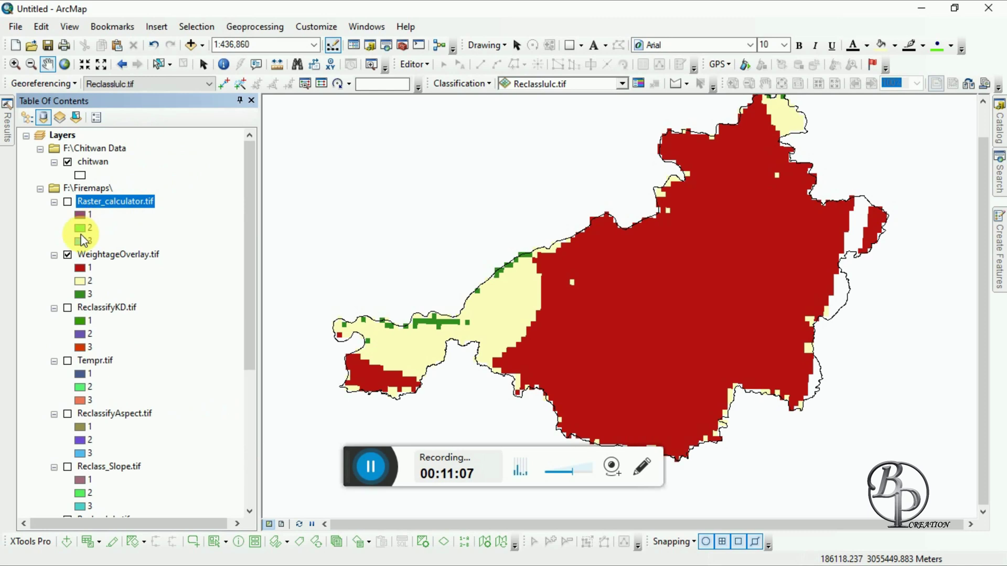
{"action": "left_click", "coordinate": [67, 256]}
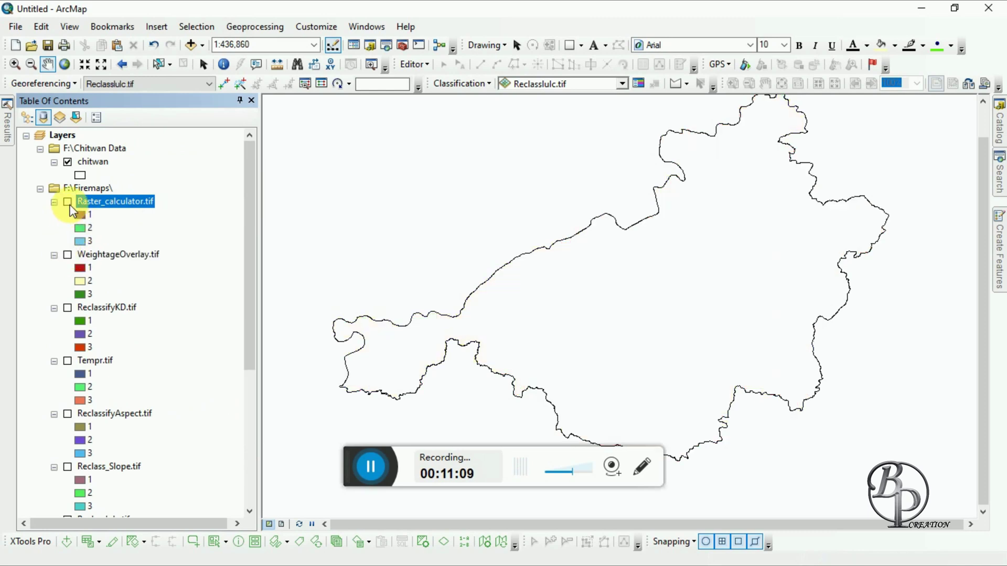
{"action": "left_click", "coordinate": [67, 202]}
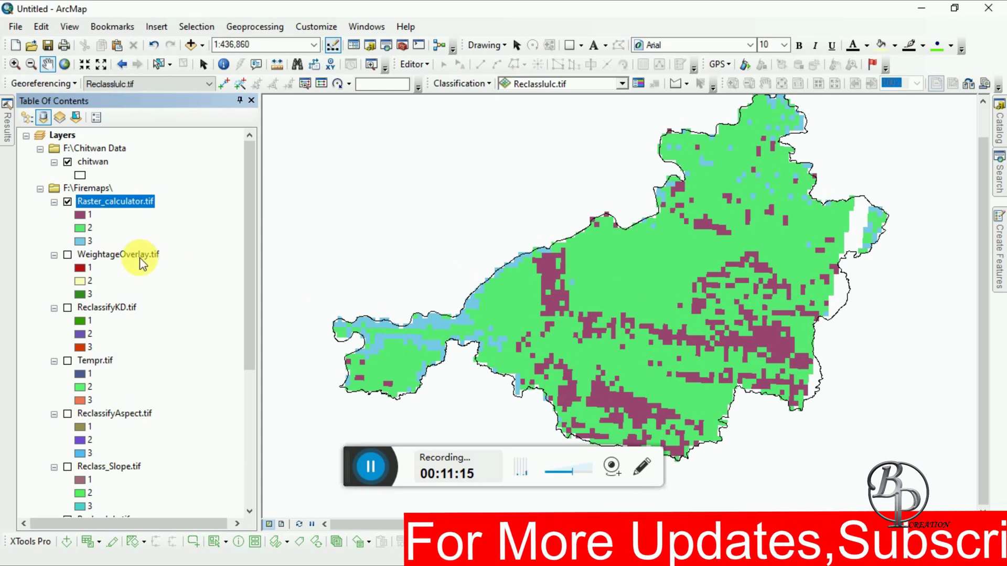
{"action": "left_click", "coordinate": [68, 255]}
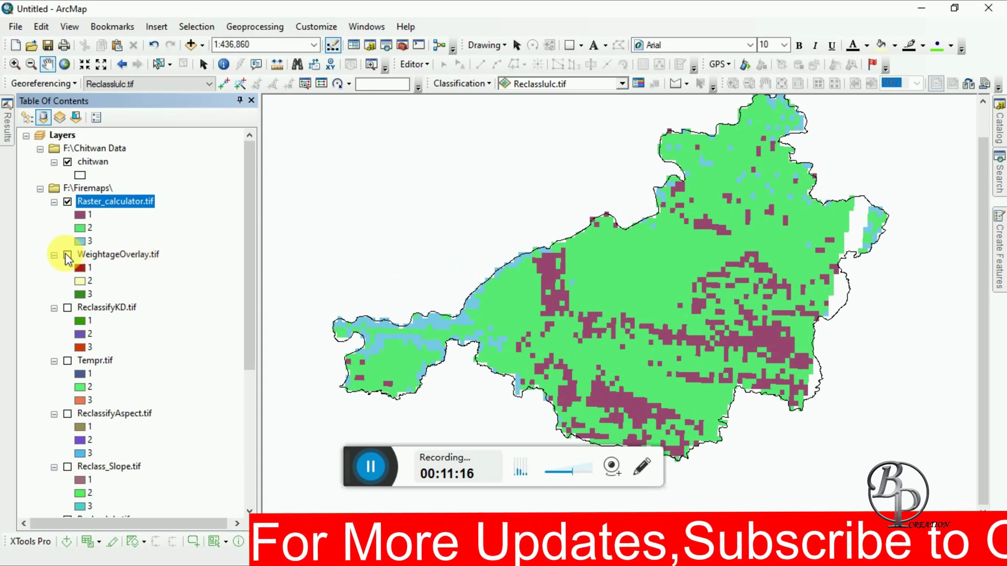
{"action": "left_click", "coordinate": [68, 203]}
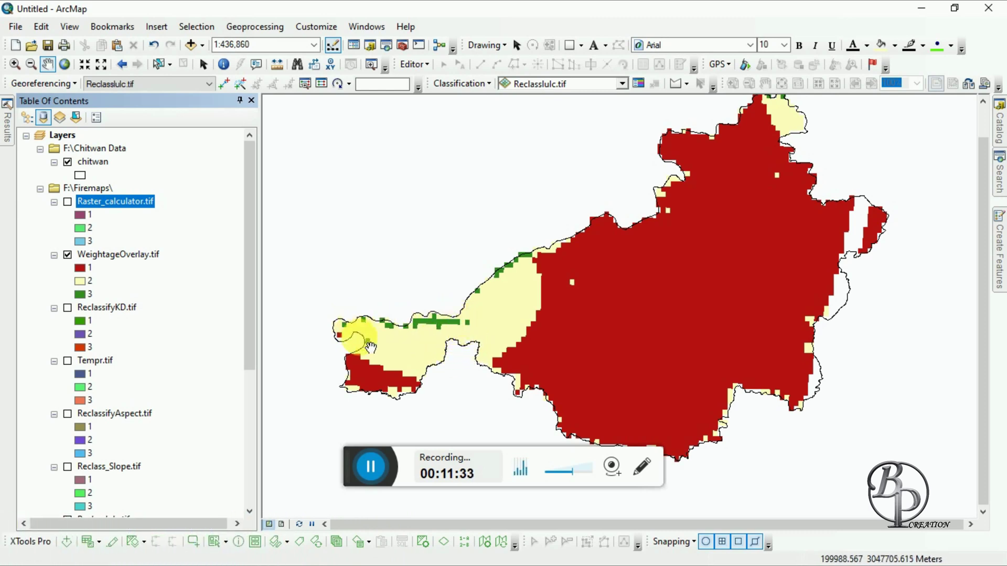
{"action": "left_click", "coordinate": [138, 255]}
{"action": "left_click", "coordinate": [84, 203]}
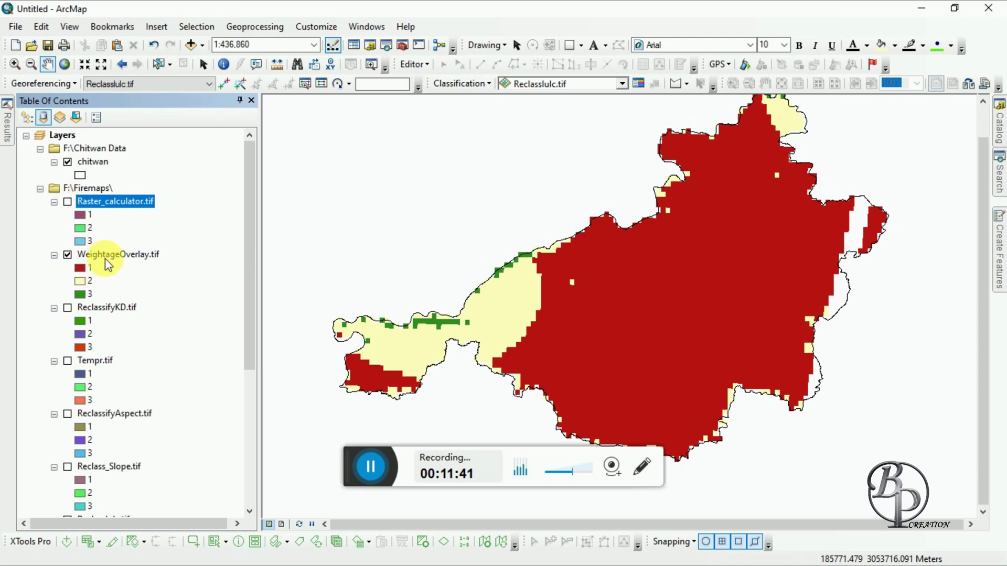
{"action": "left_click", "coordinate": [68, 202]}
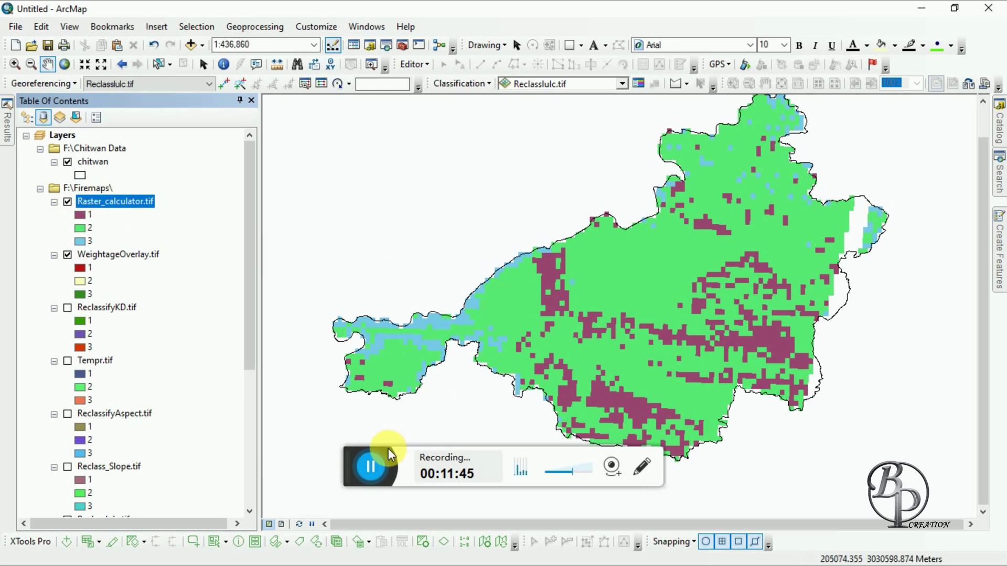